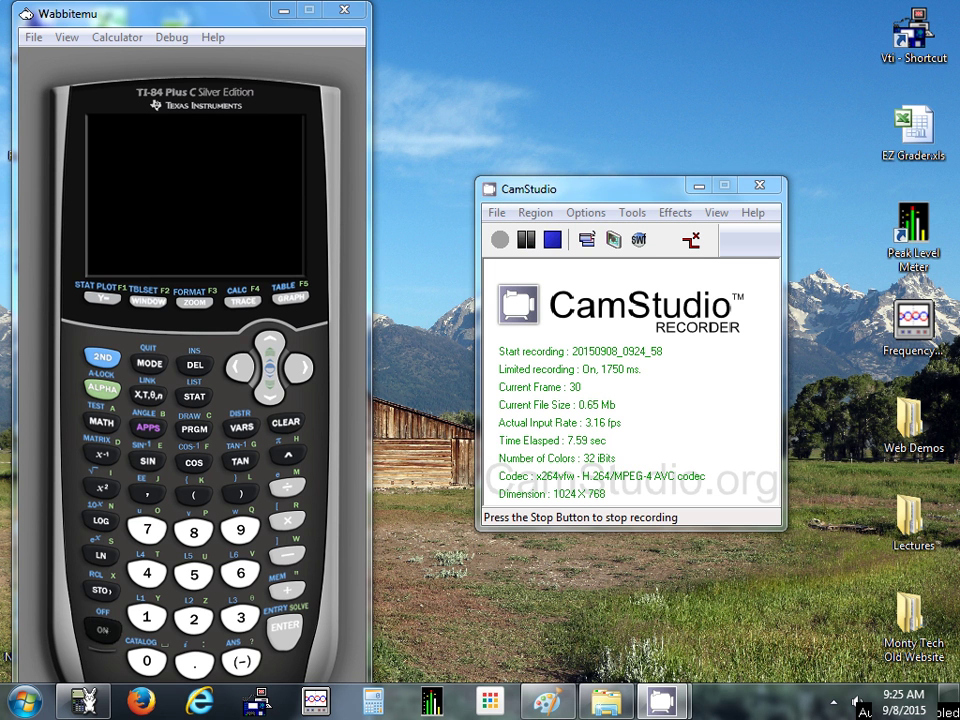
# - Turn on the TI-84 Plus C calculator and the TI-83 Plus calculator
pyautogui.click(102, 630)
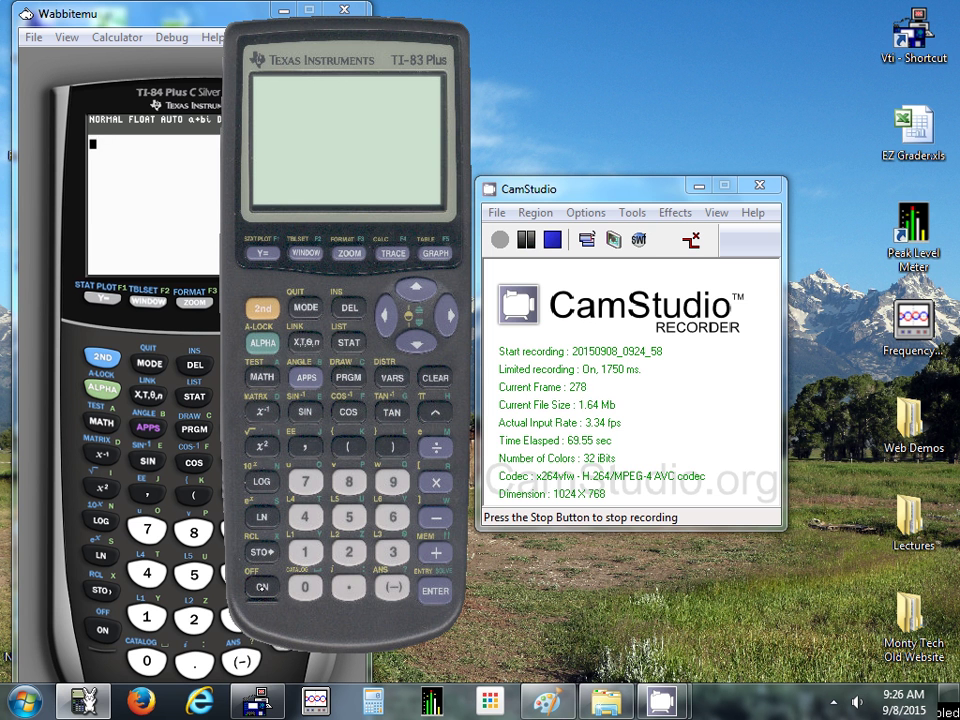
pyautogui.click(261, 589)
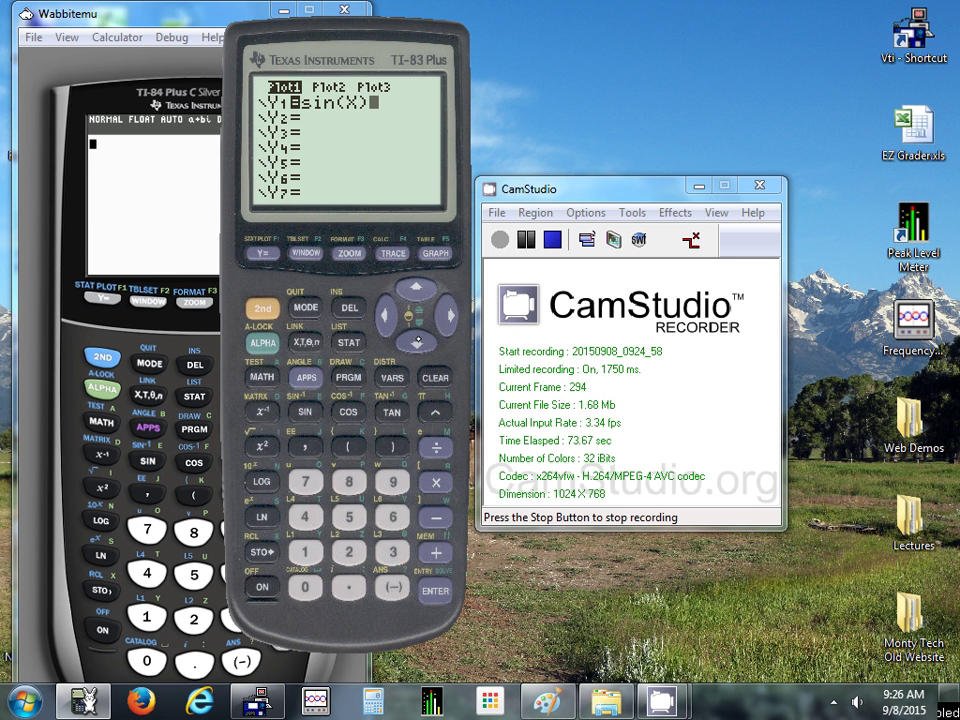
# - Close the TI-83 Plus emulator so that only the TI-84 Plus C calculator stays open
pyautogui.click(264, 307)
pyautogui.click(264, 307)
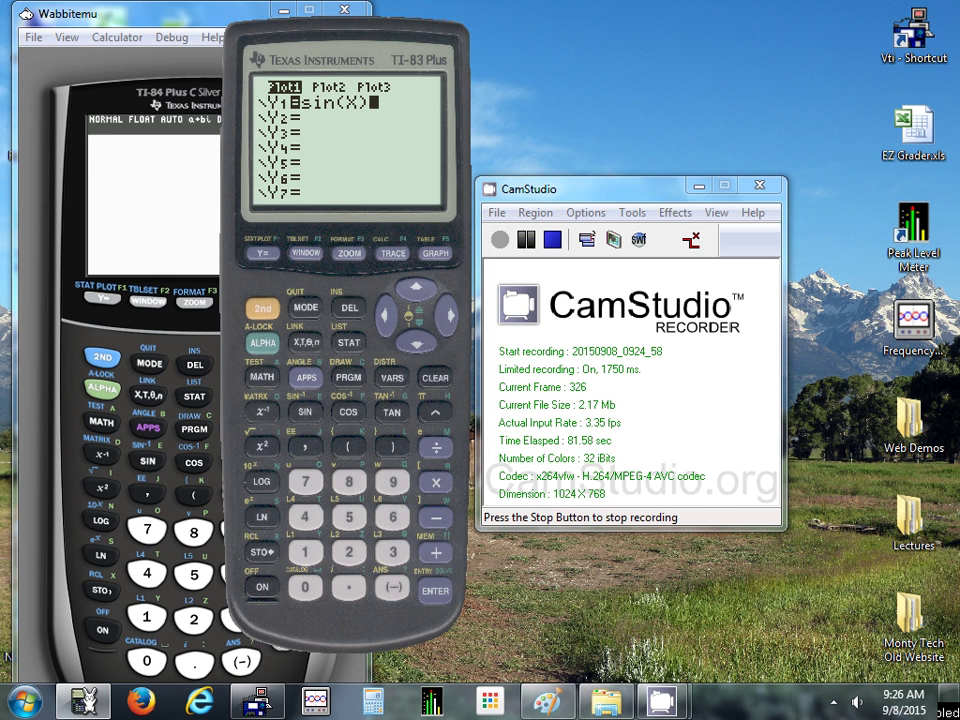
pyautogui.rightClick(386, 358)
pyautogui.click(462, 648)
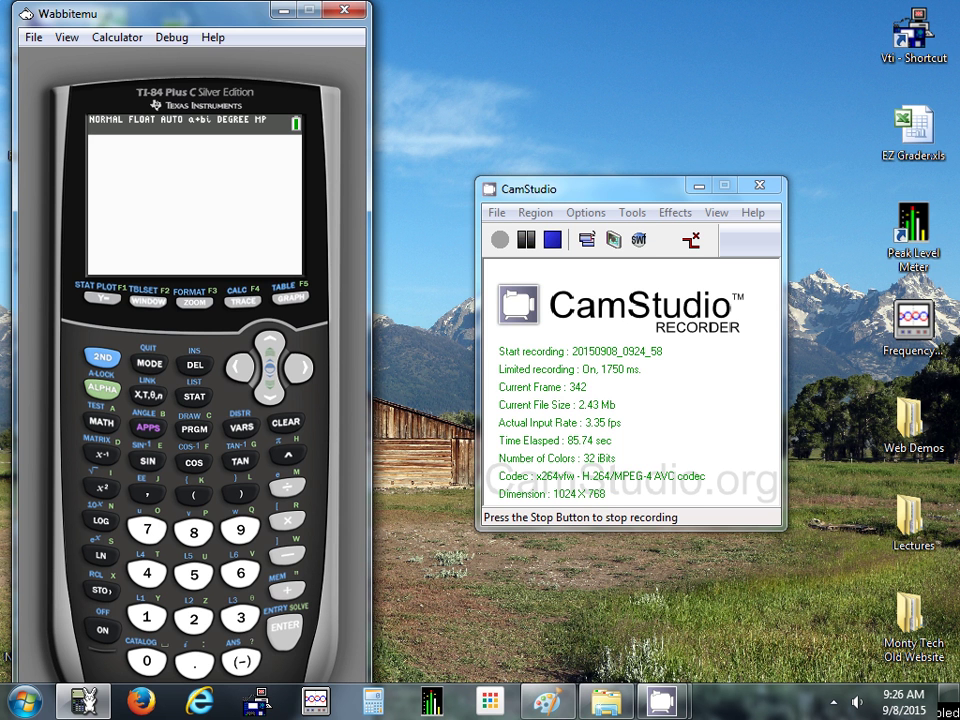
# - Calculate 9+5 on the TI-84 home screen, correcting the mistyped digits first
pyautogui.write('985')
pyautogui.press('BackSpace')
pyautogui.write('9+')
pyautogui.click(194, 574)
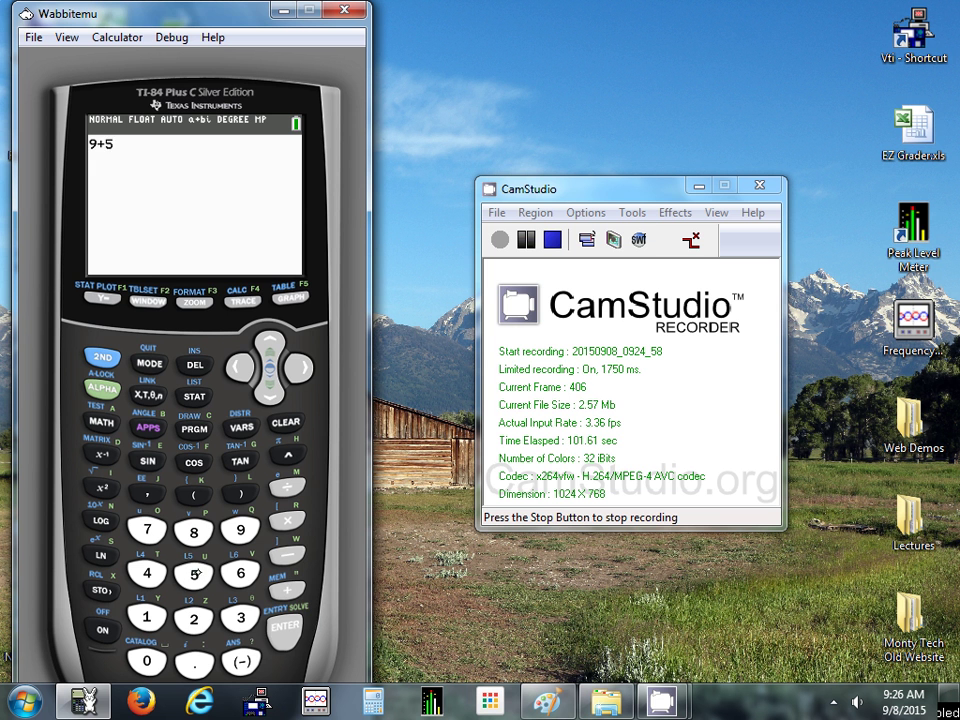
pyautogui.click(284, 626)
# - Clear the home screen and calculate 2+7
pyautogui.click(200, 610)
pyautogui.click(290, 414)
pyautogui.click(286, 421)
pyautogui.write('2+')
pyautogui.click(148, 526)
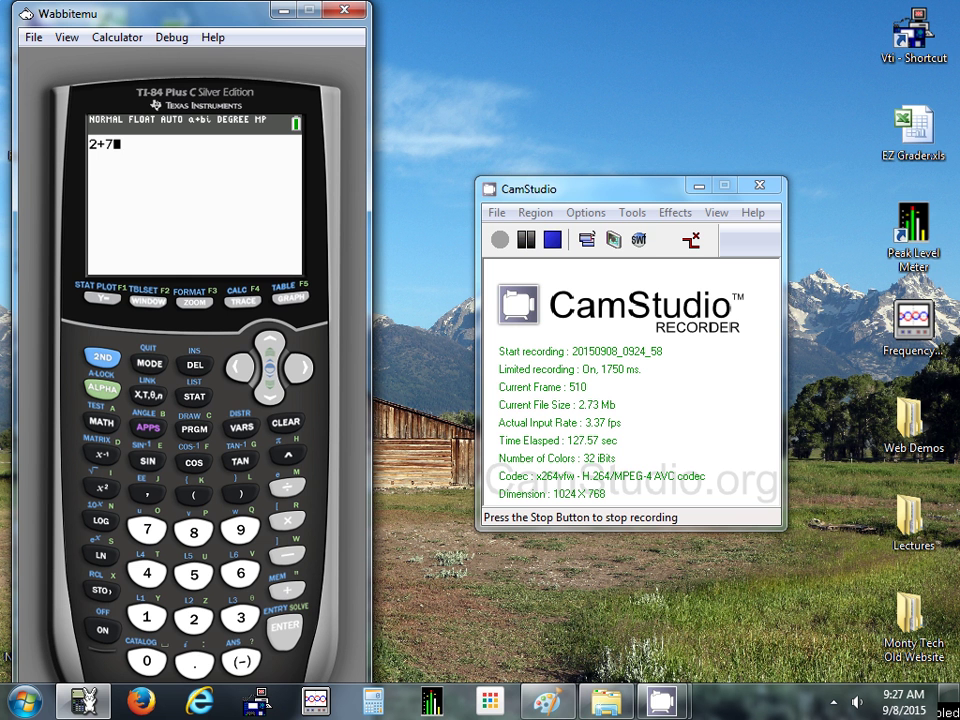
pyautogui.press('Return')
# - View the calculator's MATH functions and its secondary TEST operators, and quit back to the home screen
pyautogui.press('a')
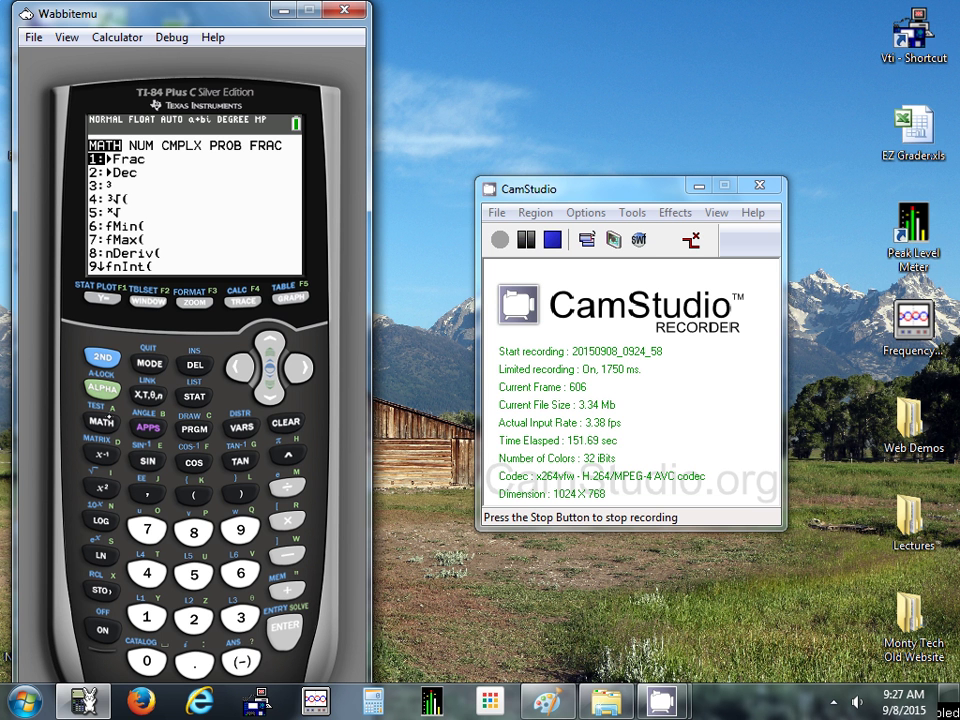
pyautogui.press('Escape')
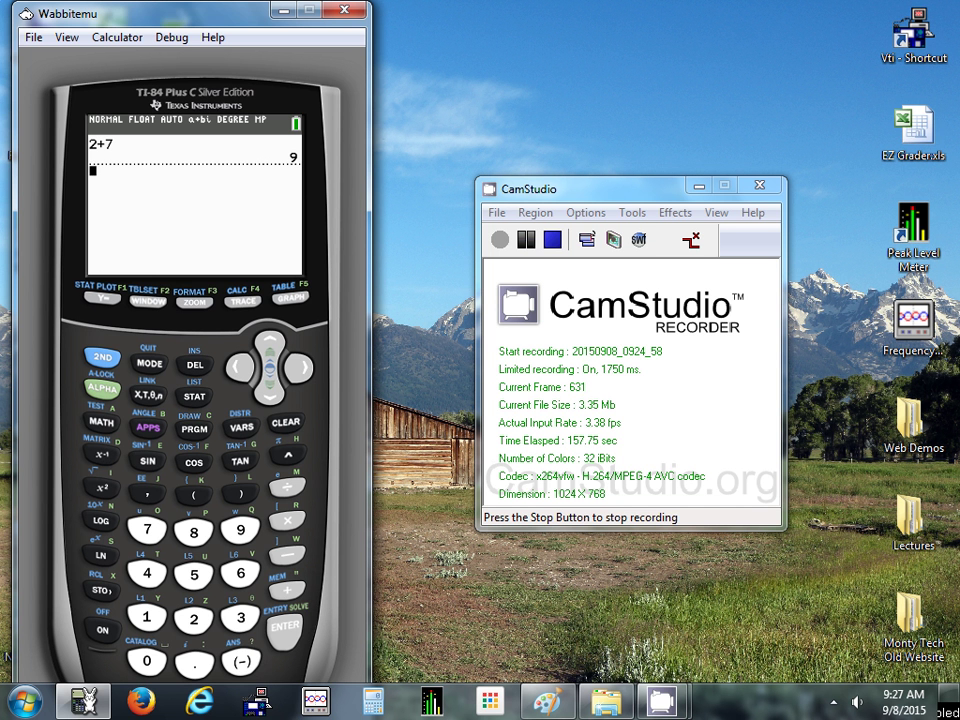
pyautogui.click(102, 357)
pyautogui.click(101, 421)
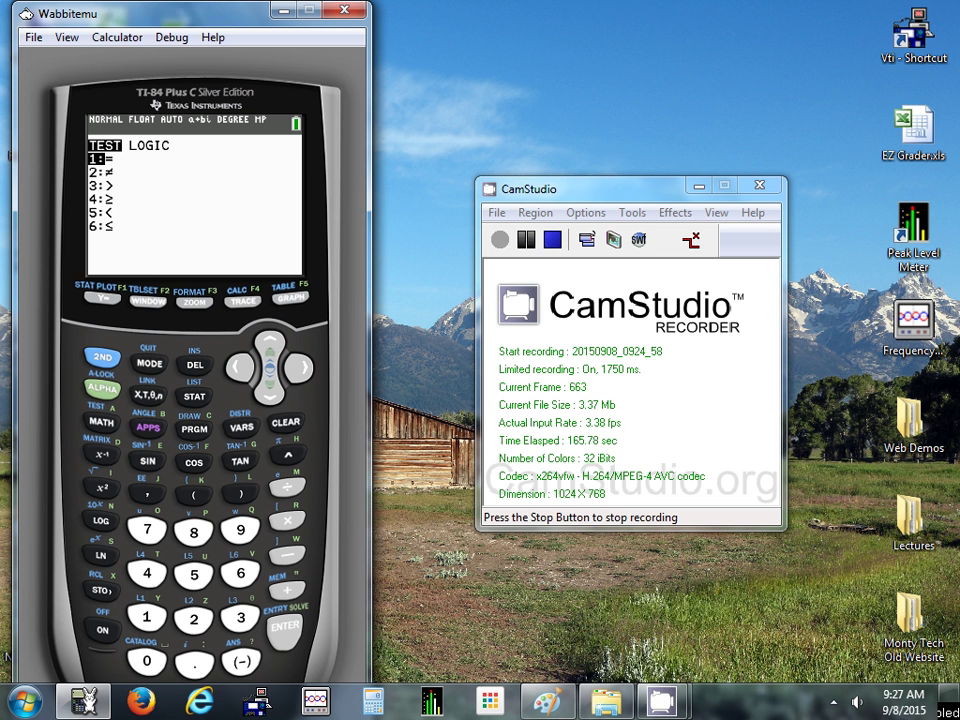
pyautogui.click(102, 357)
pyautogui.click(151, 364)
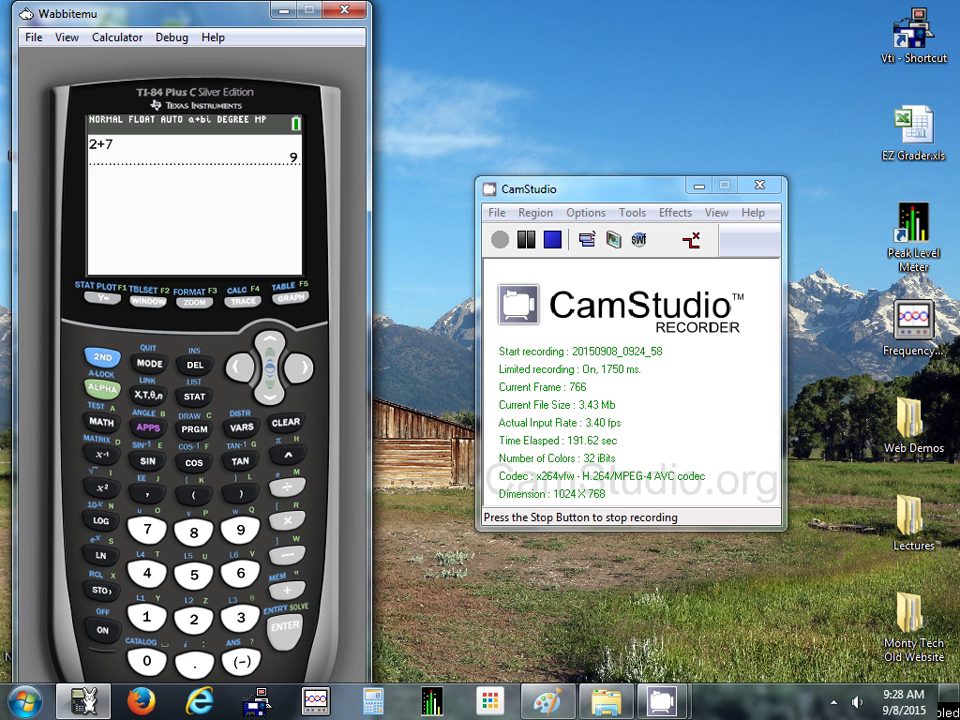
# - Clear the home screen and store the value 25.5 in the variable B
pyautogui.click(286, 422)
pyautogui.click(194, 619)
pyautogui.click(194, 574)
pyautogui.click(194, 661)
pyautogui.click(194, 574)
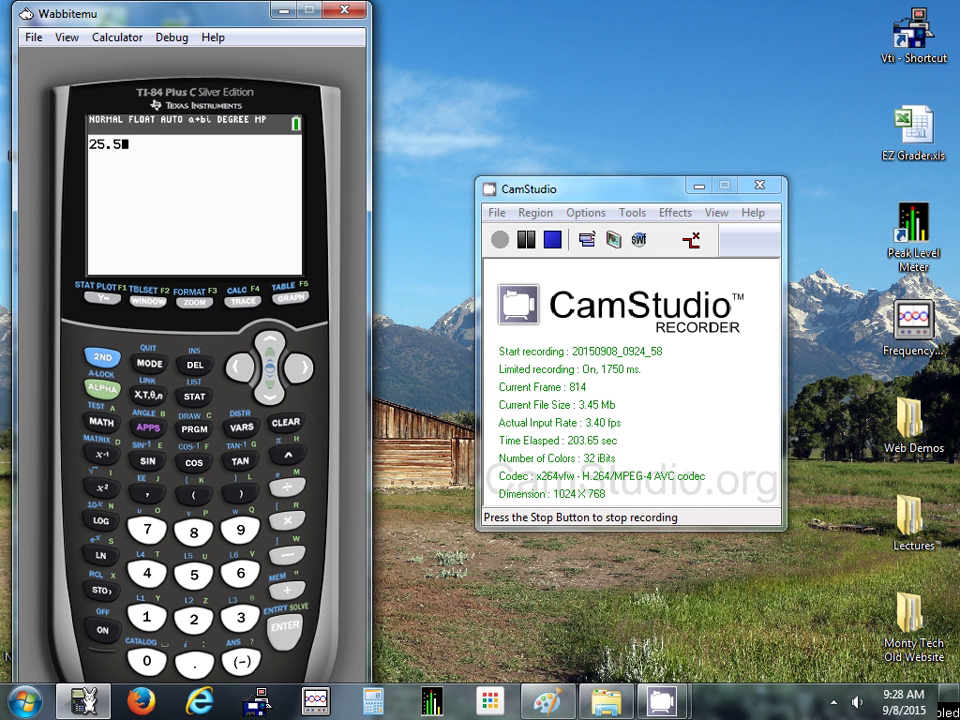
pyautogui.click(100, 590)
pyautogui.click(100, 386)
pyautogui.click(148, 427)
pyautogui.press('Return')
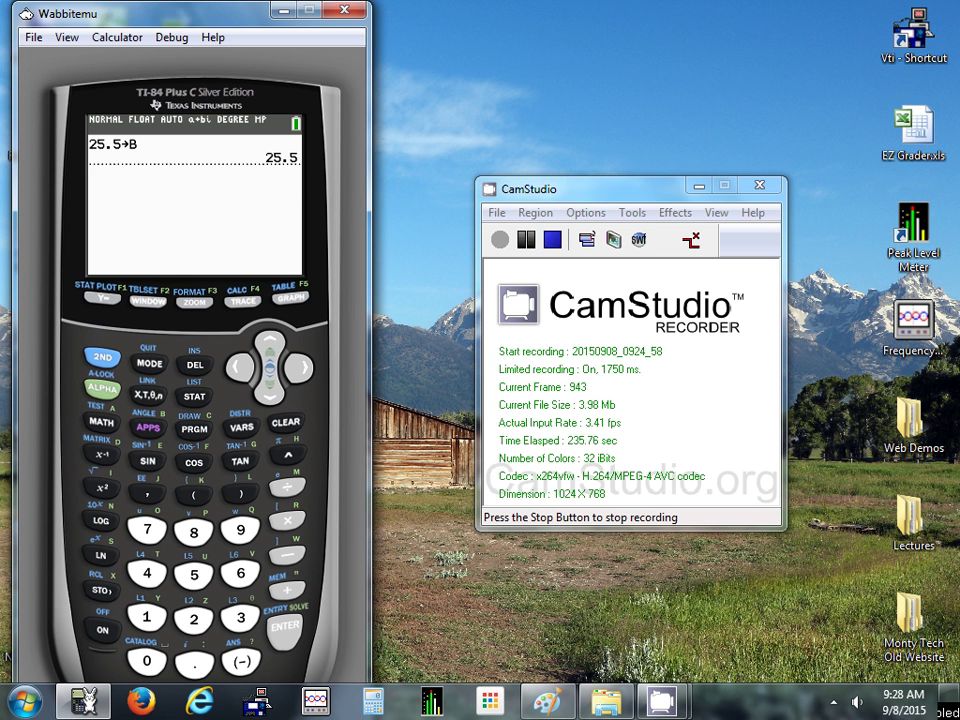
# - Multiply the stored variable B by 2
pyautogui.write('B')
pyautogui.click(286, 518)
pyautogui.write('2')
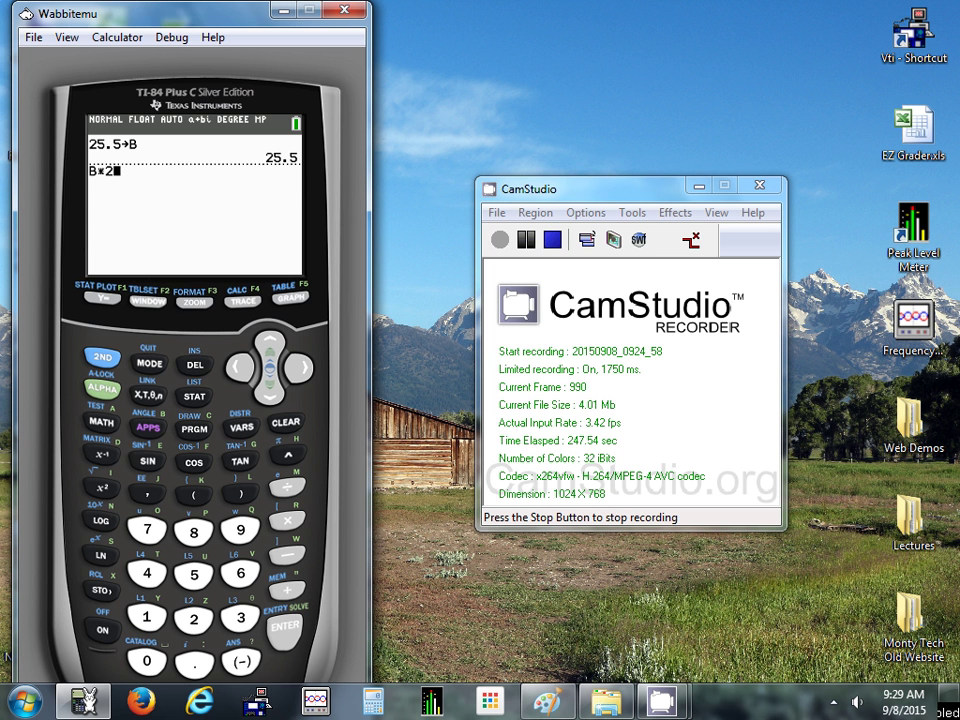
pyautogui.click(283, 636)
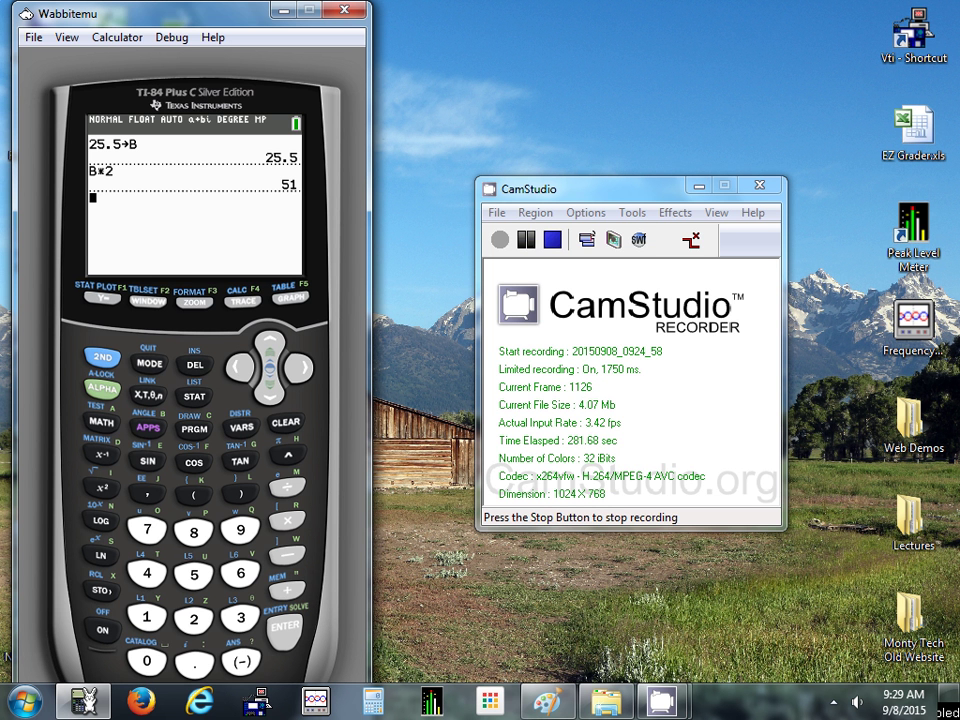
# - Enter the letters ABCCMLKJEF using alpha lock, add the digits 987 with the lock off, and evaluate the expression
pyautogui.click(101, 386)
pyautogui.click(96, 421)
pyautogui.write('B')
pyautogui.click(194, 428)
pyautogui.click(194, 428)
pyautogui.click(102, 388)
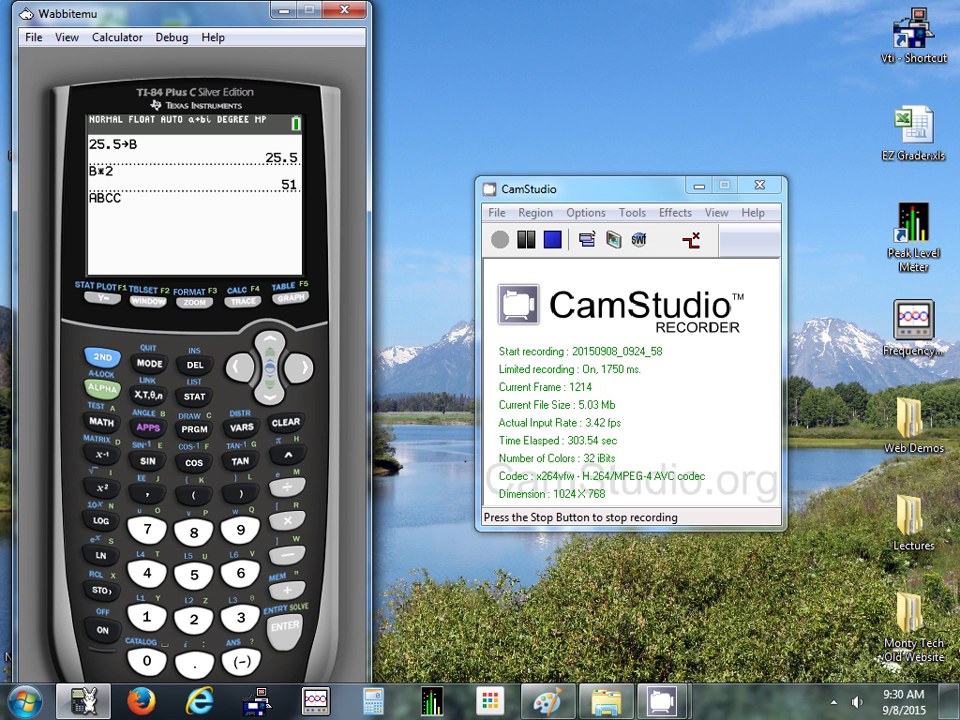
pyautogui.click(287, 488)
pyautogui.click(240, 494)
pyautogui.click(194, 494)
pyautogui.click(148, 492)
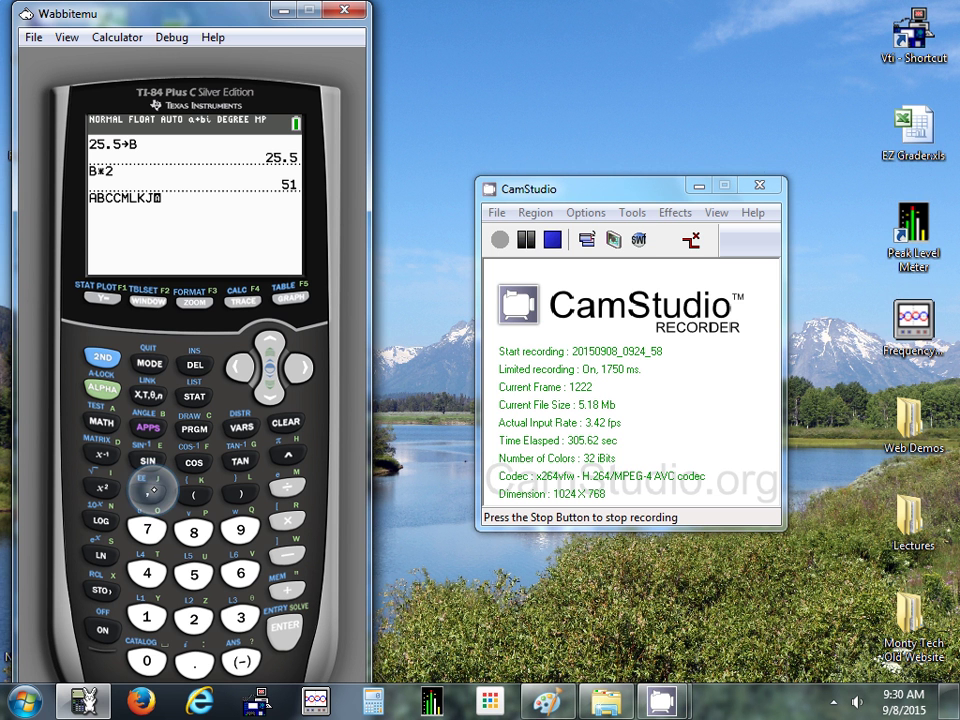
pyautogui.click(150, 455)
pyautogui.click(194, 462)
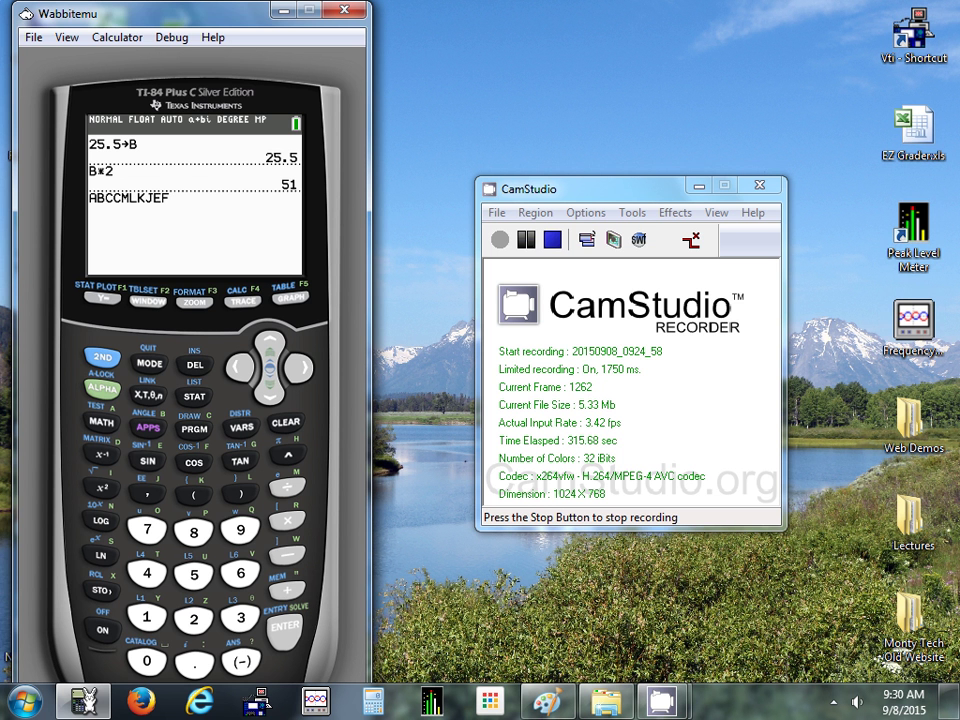
pyautogui.click(240, 529)
pyautogui.click(194, 531)
pyautogui.click(148, 528)
pyautogui.press('Return')
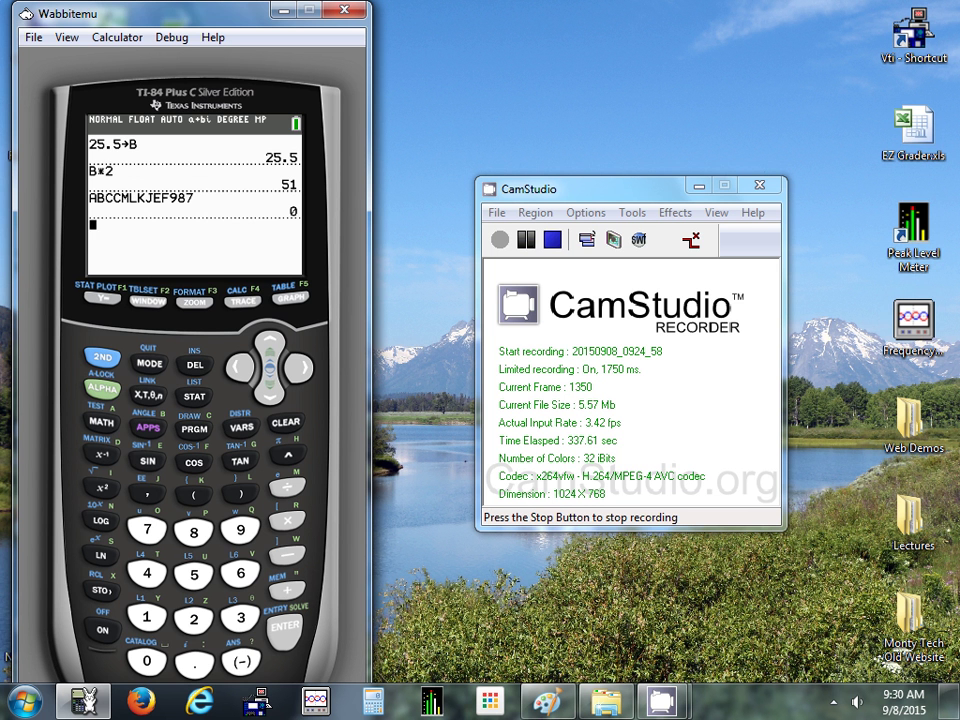
# - Clear the home screen and calculate 5-9 using the subtraction operator
pyautogui.click(287, 418)
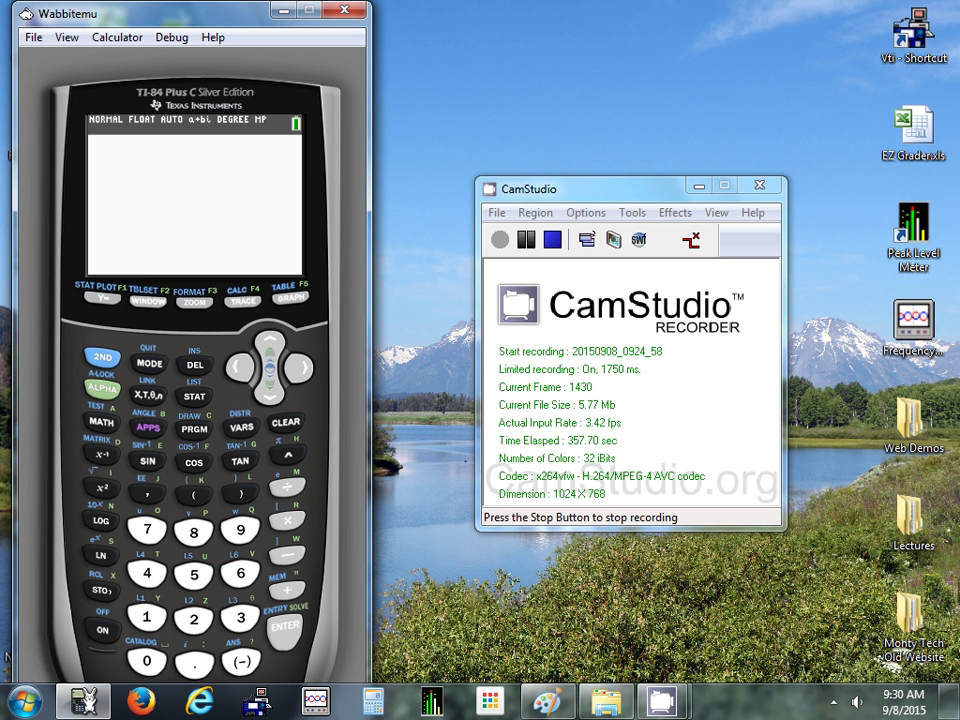
pyautogui.click(194, 575)
pyautogui.click(287, 555)
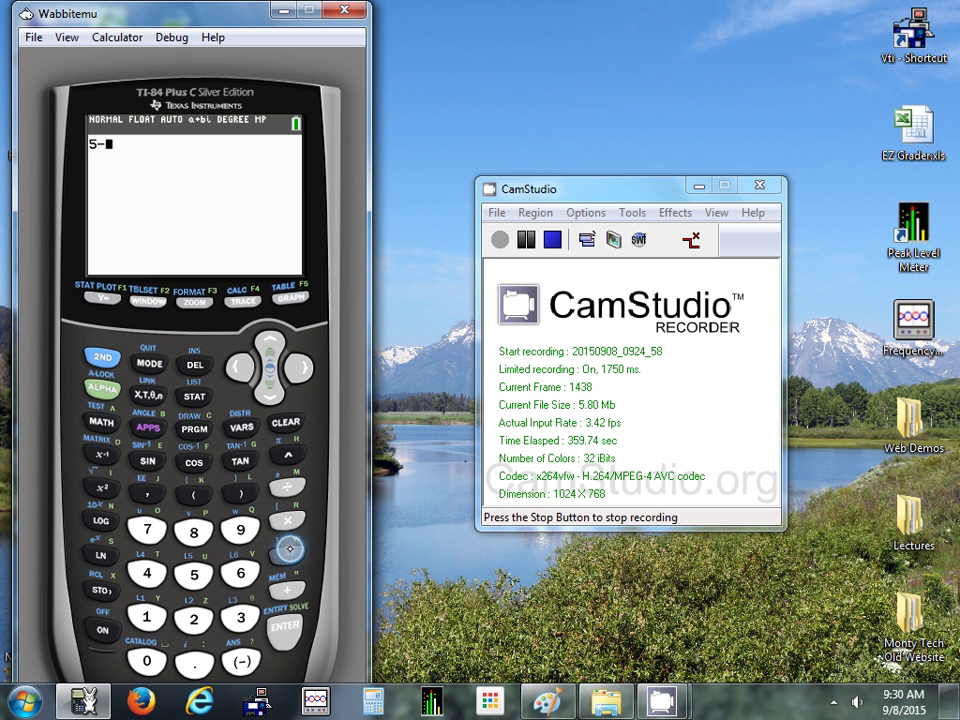
pyautogui.click(239, 527)
pyautogui.click(286, 628)
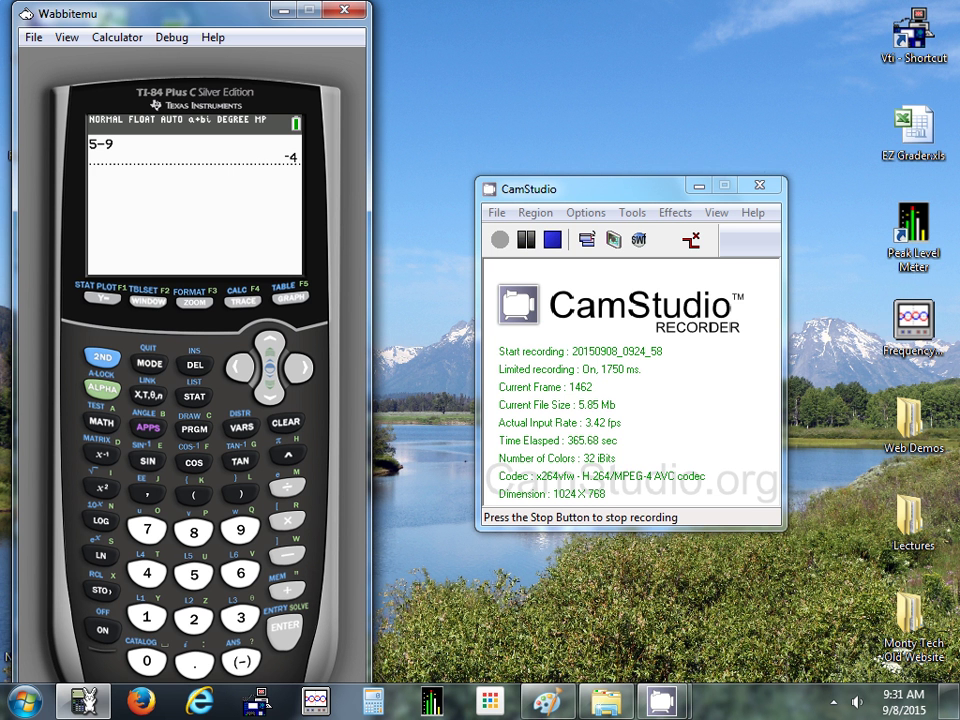
# - Enter and evaluate negative 3 using the negative sign instead of the subtraction operator
pyautogui.click(240, 662)
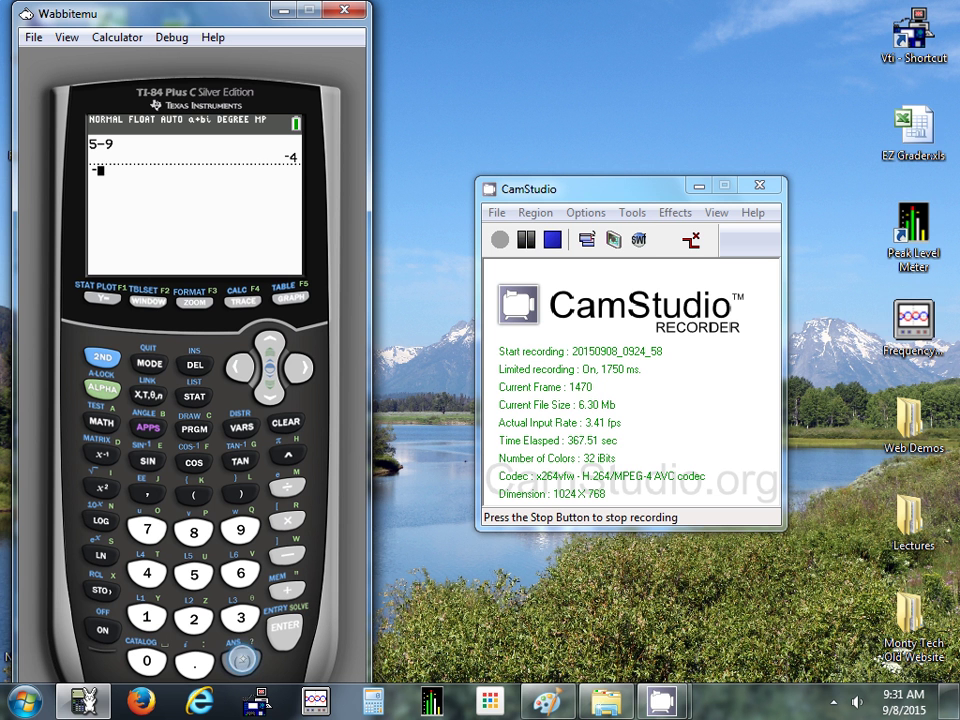
pyautogui.click(240, 617)
pyautogui.click(286, 628)
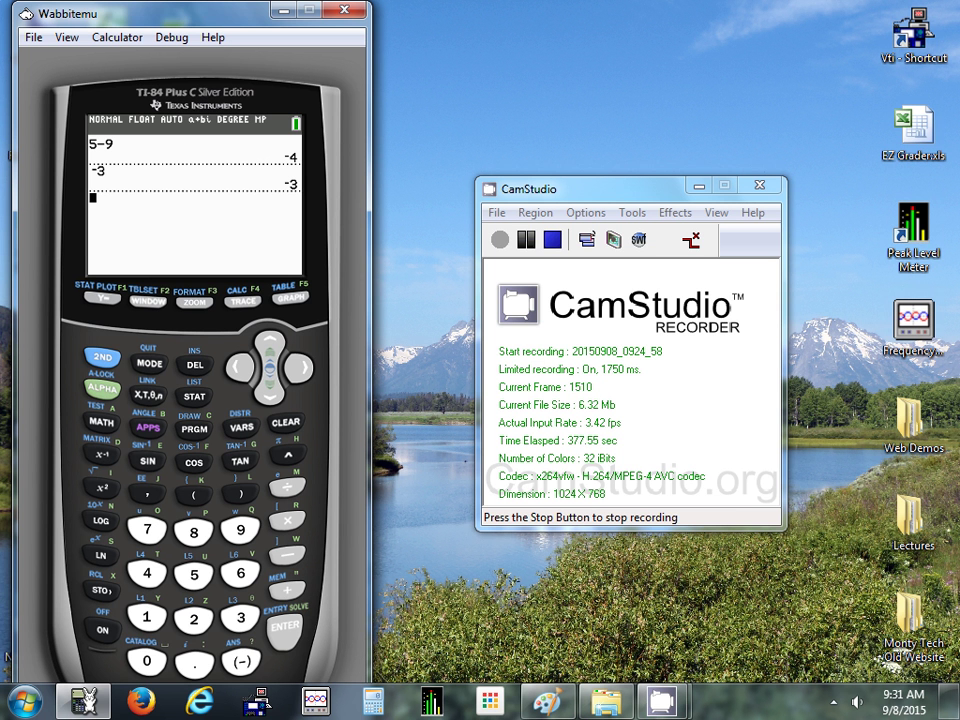
# - Try to evaluate 3 followed by the negative sign, and quit to a cleared home screen
pyautogui.click(240, 617)
pyautogui.click(240, 660)
pyautogui.press('Return')
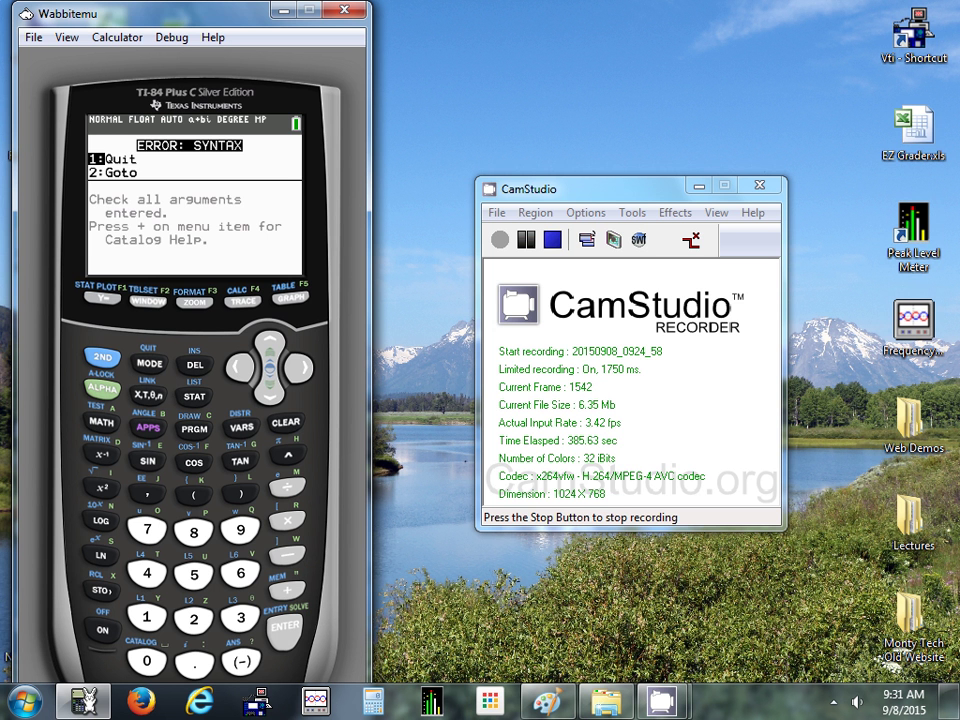
pyautogui.press('Return')
pyautogui.click(285, 422)
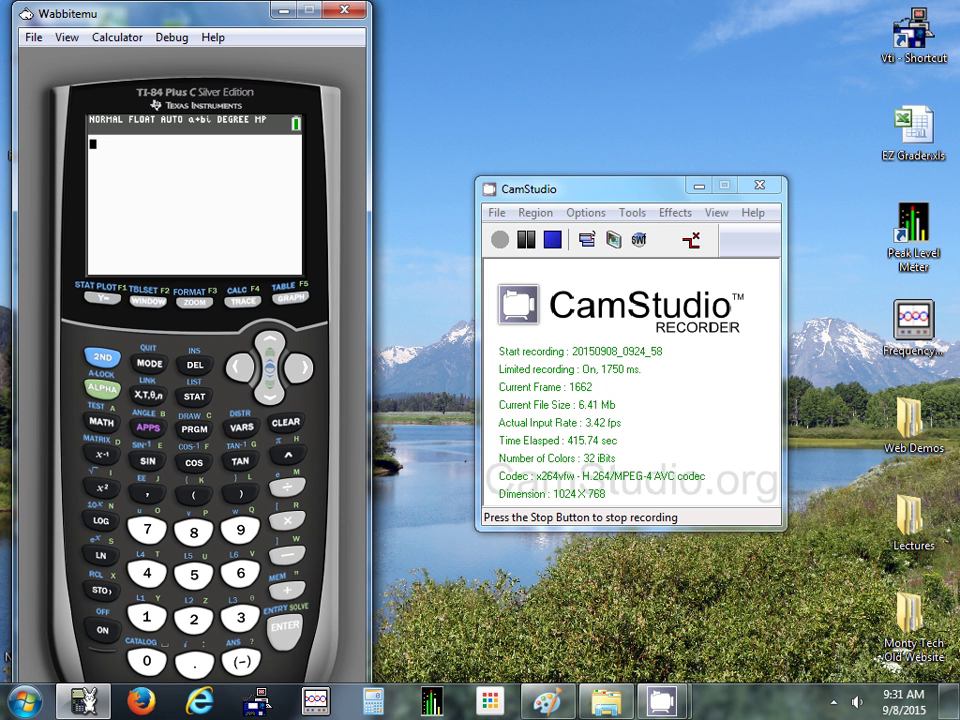
# - Calculate 6 squared with the dedicated x² function
pyautogui.click(241, 571)
pyautogui.click(101, 488)
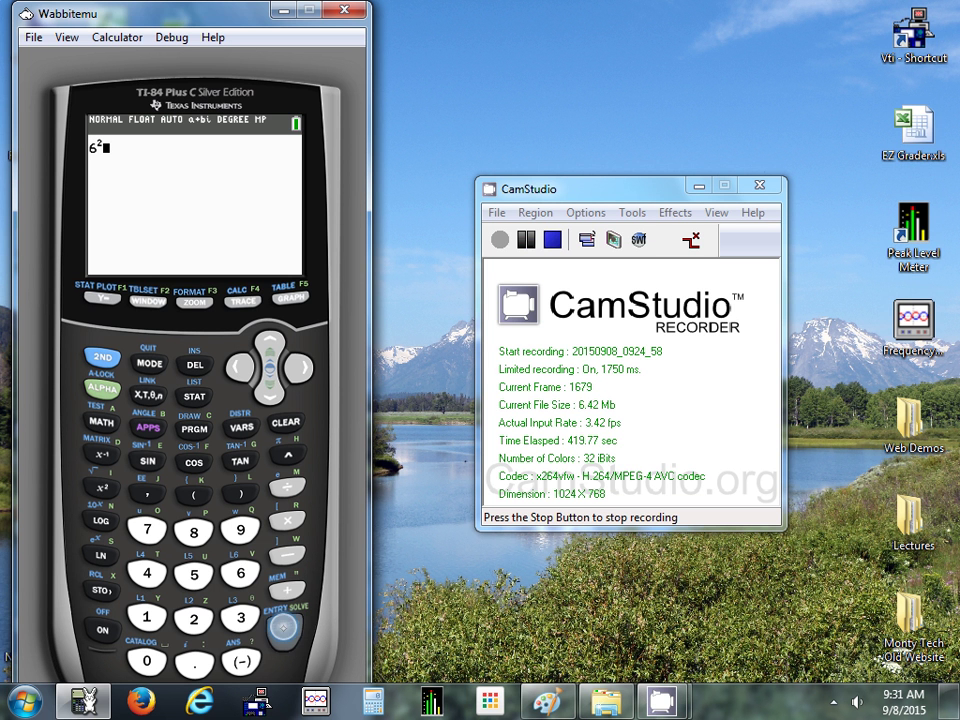
pyautogui.click(284, 626)
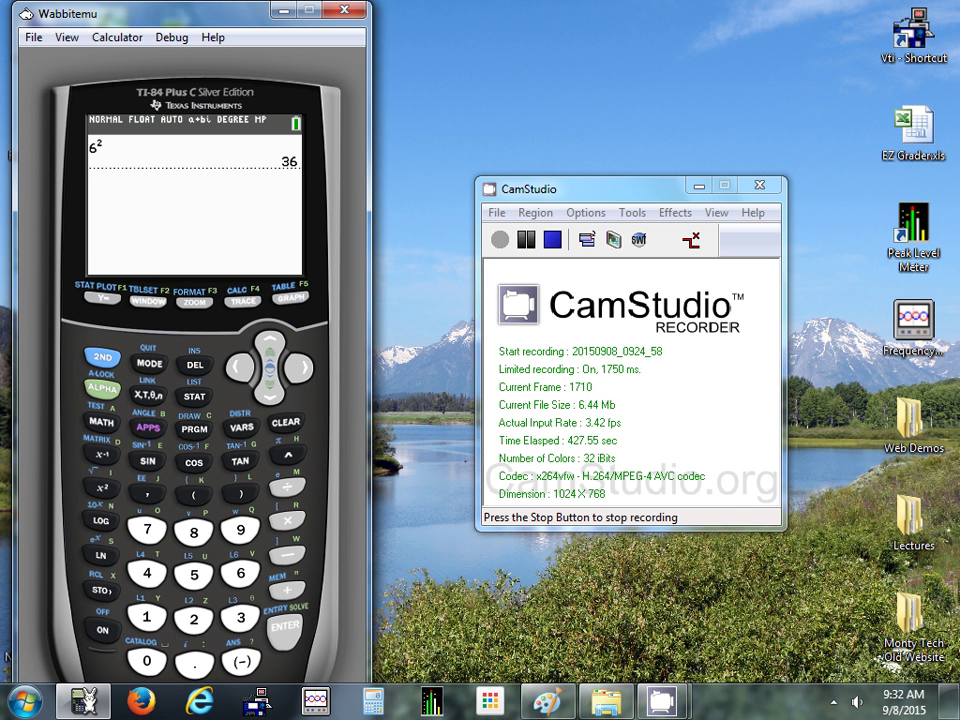
# - Calculate 6 to the power of 2 with the exponent operator on the TI-84
pyautogui.click(240, 572)
pyautogui.click(288, 453)
pyautogui.click(197, 620)
pyautogui.click(284, 628)
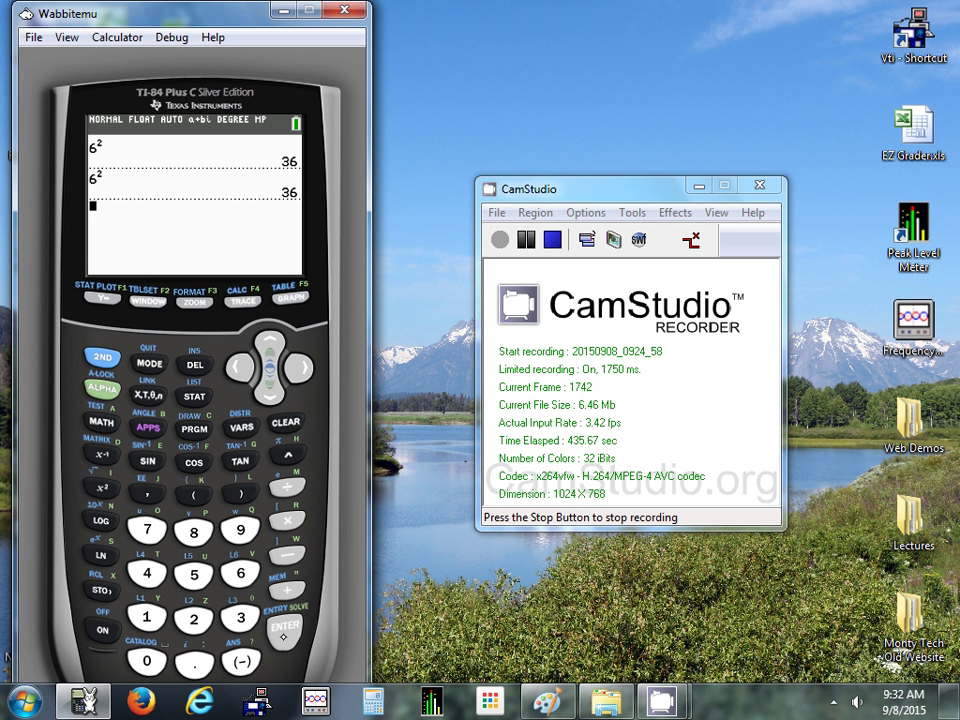
# - Switch to the TI-83 Plus emulator, return to its home screen and calculate 6^2
pyautogui.click(258, 700)
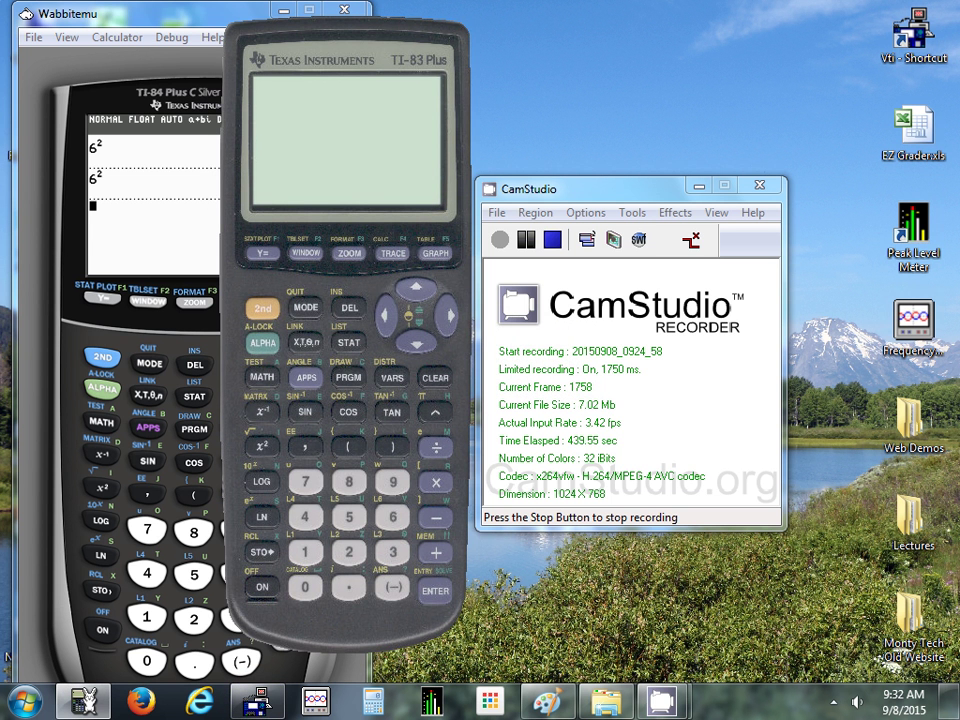
pyautogui.click(262, 306)
pyautogui.click(307, 301)
pyautogui.click(392, 517)
pyautogui.click(435, 412)
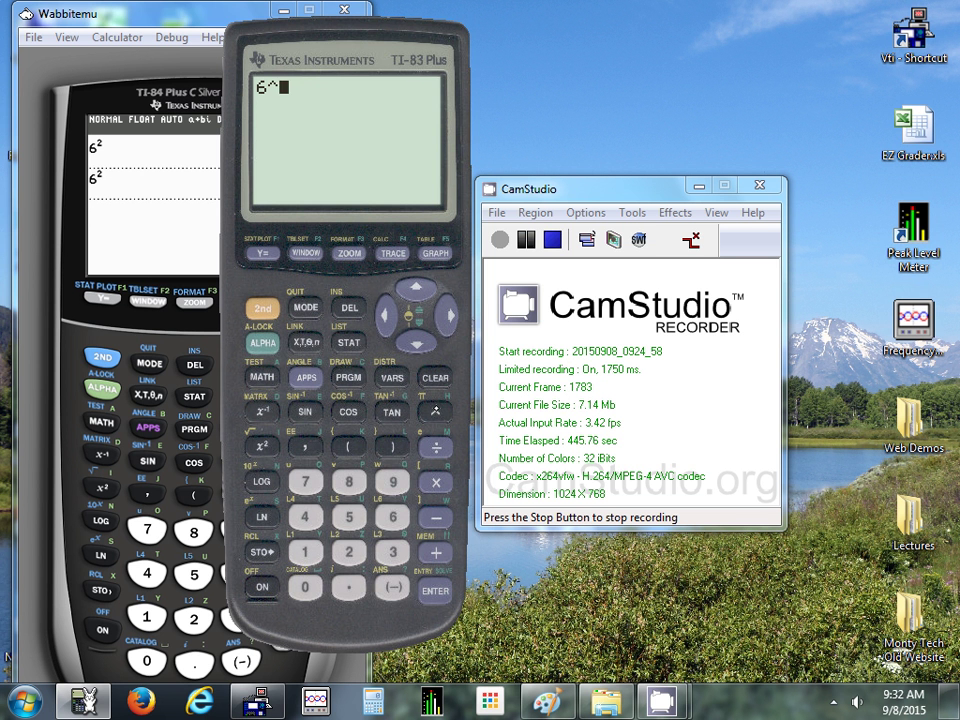
pyautogui.click(349, 552)
pyautogui.click(435, 591)
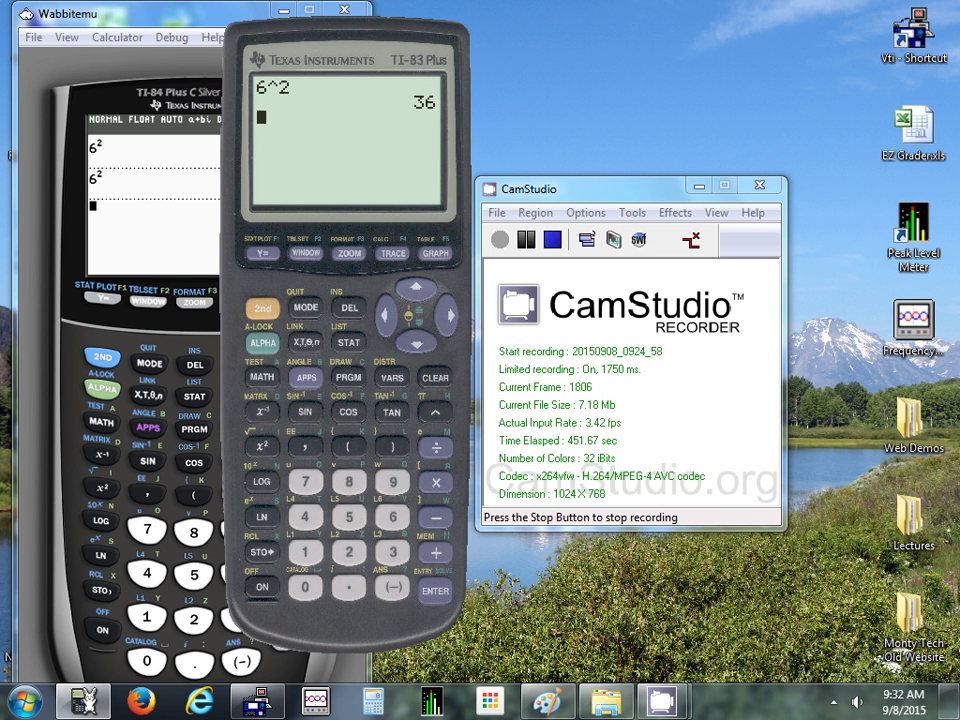
# - Switch back to Wabbitemu and place the TI-83 Plus beside it so both calculators are fully visible
pyautogui.hotkey('alt', 'Tab')
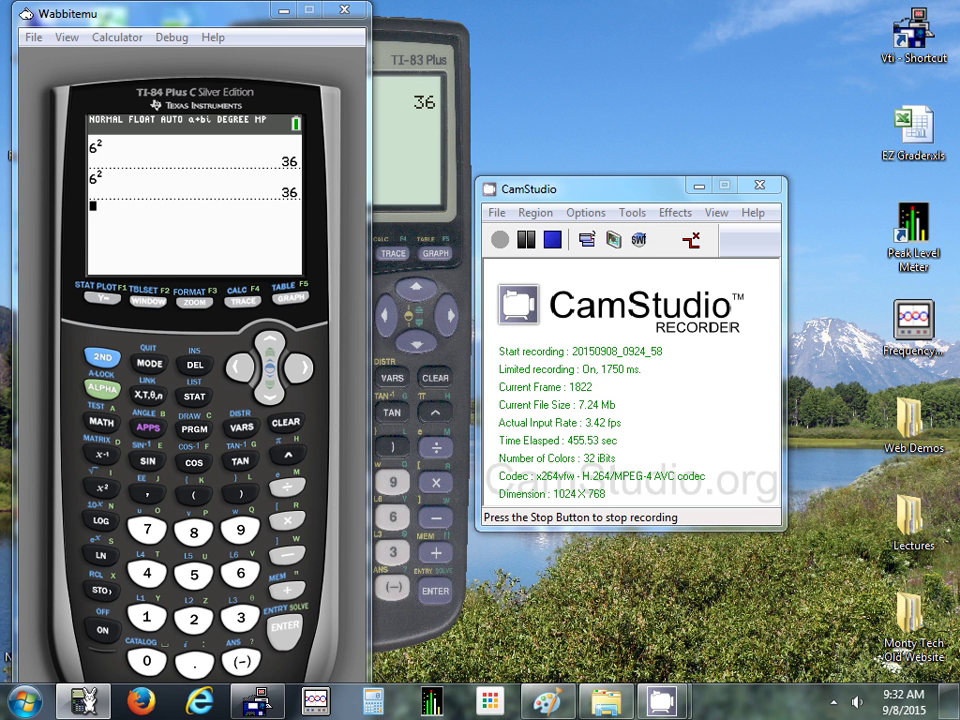
pyautogui.moveTo(421, 42); pyautogui.dragTo(647, 52)
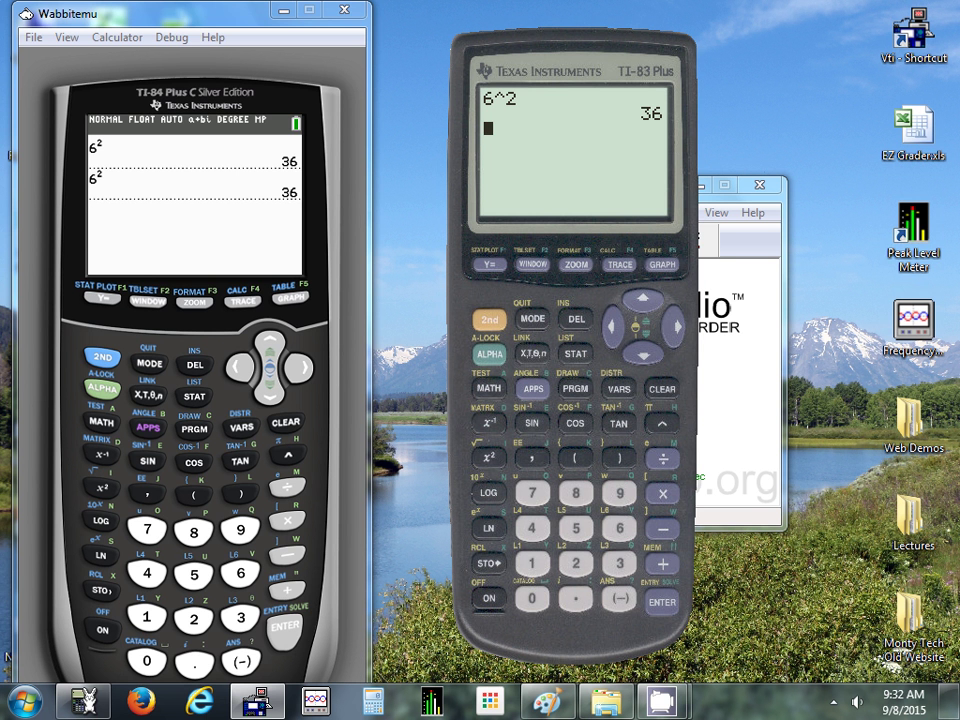
# - Calculate (-3)² on the TI-84, with the negative number enclosed in parentheses
pyautogui.write('(-3')
pyautogui.click(240, 495)
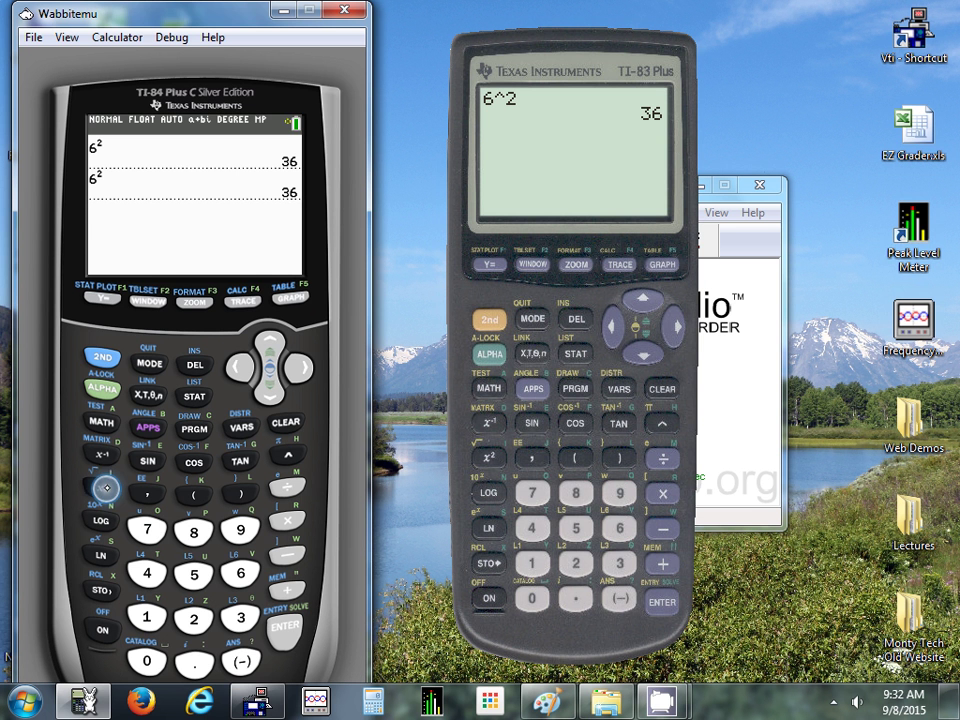
pyautogui.click(102, 488)
pyautogui.click(284, 623)
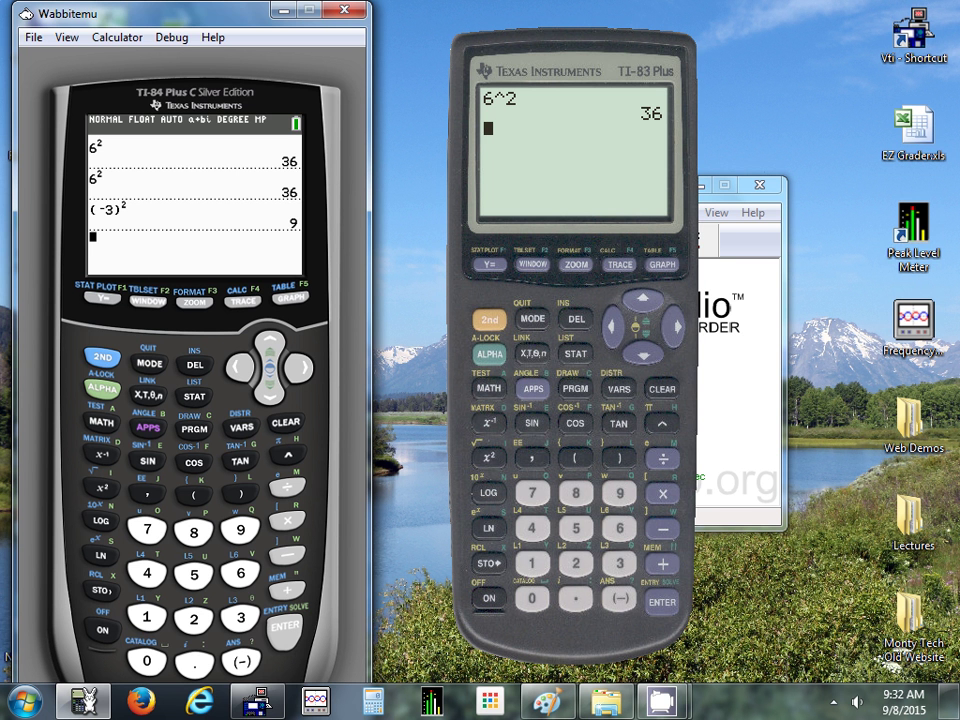
# - Calculate -3² on the TI-84 without parentheses around the negative number
pyautogui.click(241, 662)
pyautogui.click(241, 612)
pyautogui.click(101, 488)
pyautogui.click(280, 628)
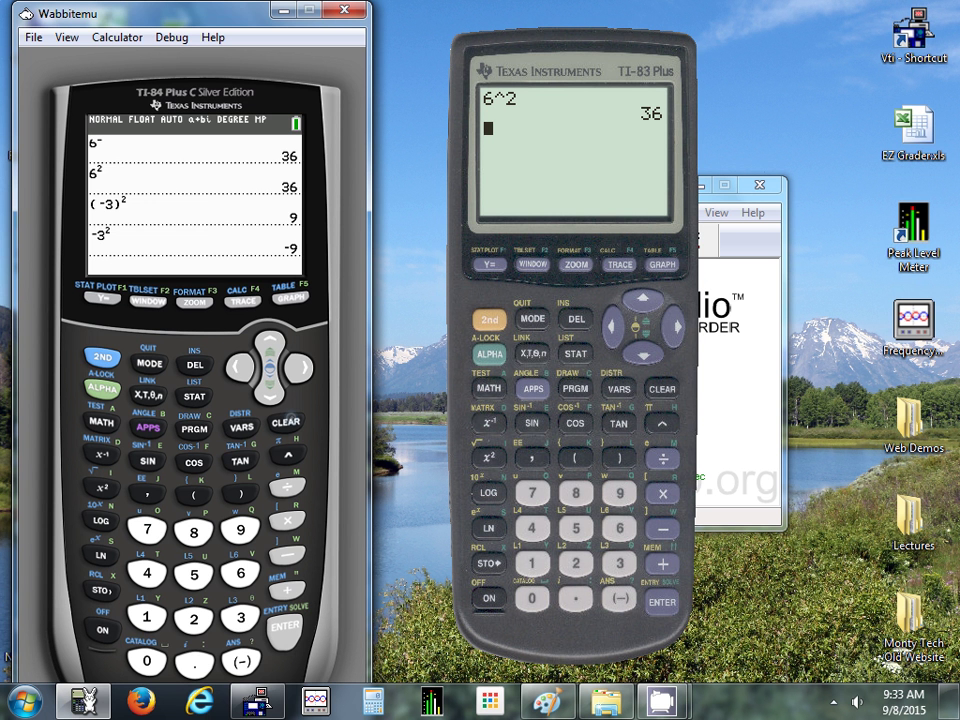
# - Clear the TI-84 home screen and calculate the square root of 25
pyautogui.press('Escape')
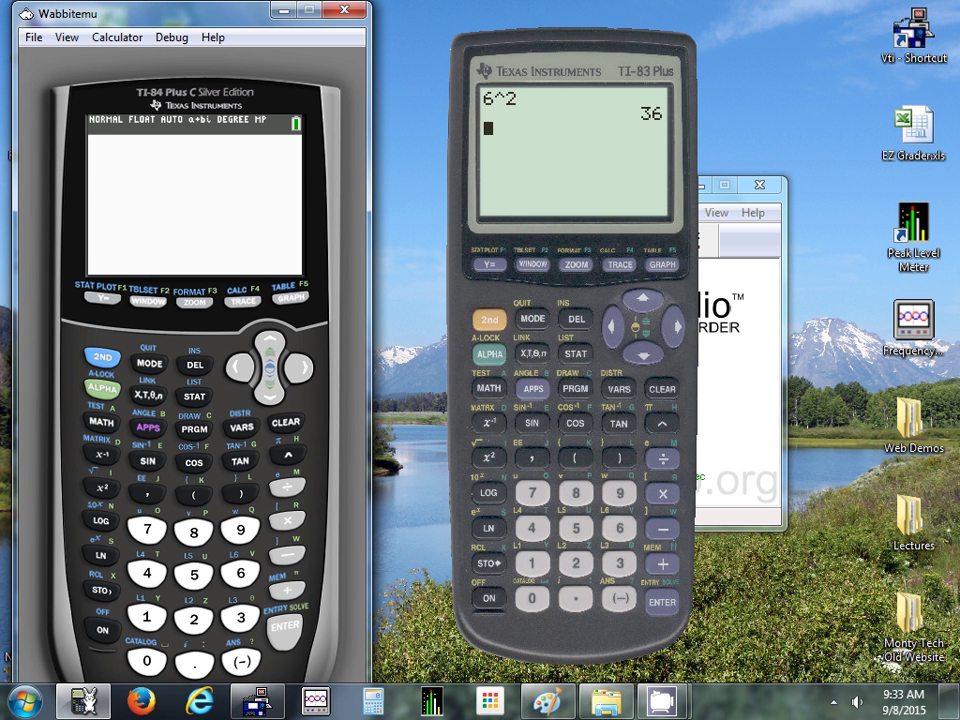
pyautogui.click(102, 357)
pyautogui.click(101, 487)
pyautogui.click(194, 618)
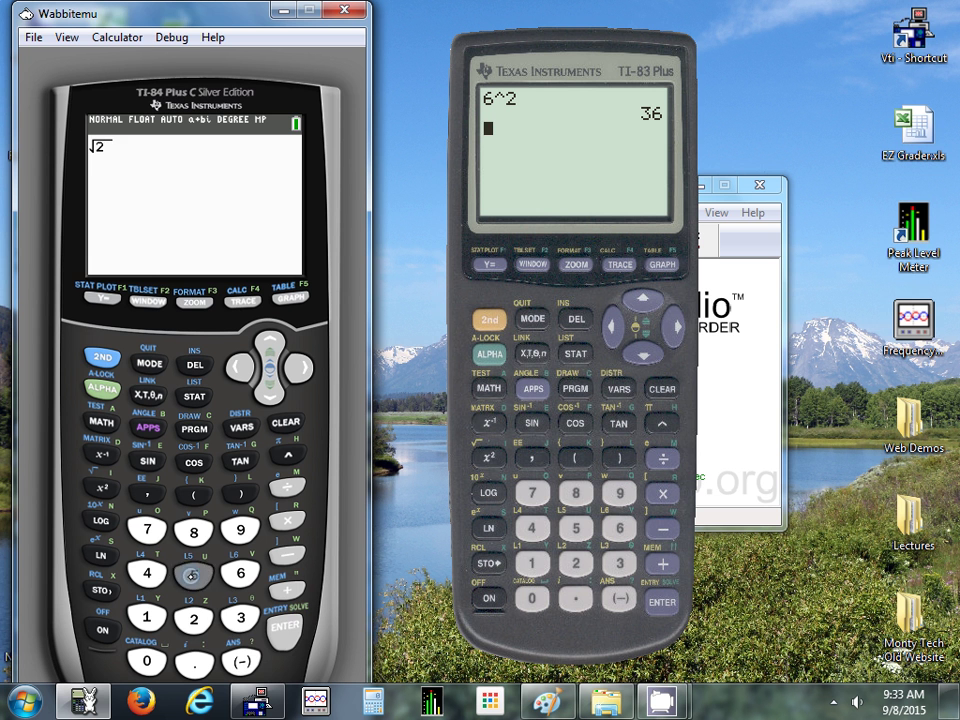
pyautogui.click(194, 574)
pyautogui.click(284, 626)
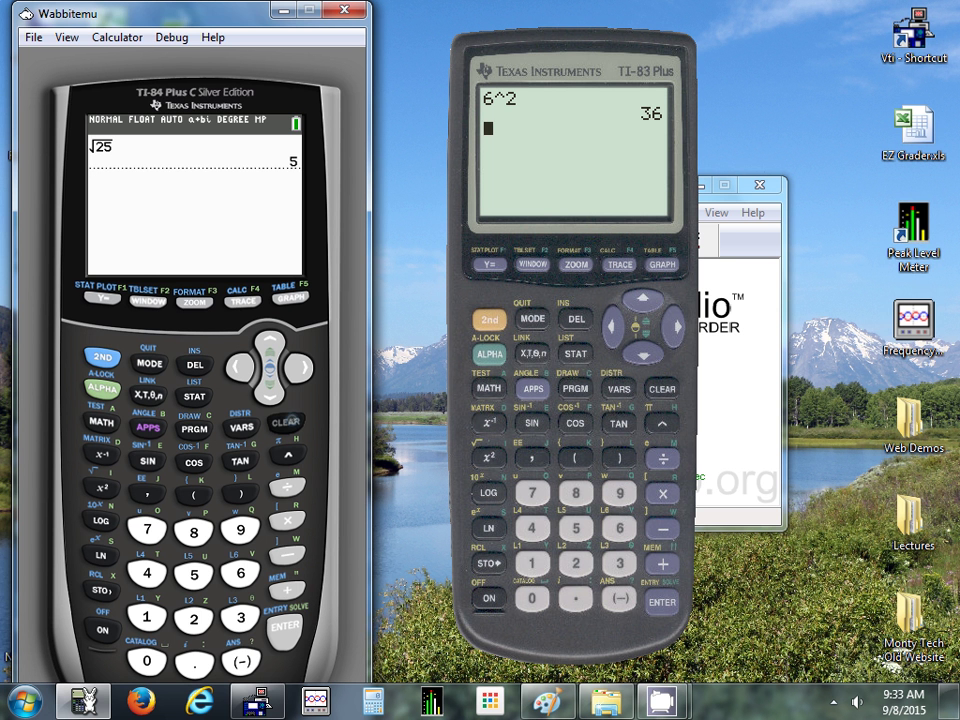
# - Clear the TI-84 home screen and calculate 5 to the power of 8 with the exponent operator
pyautogui.press('BackSpace')
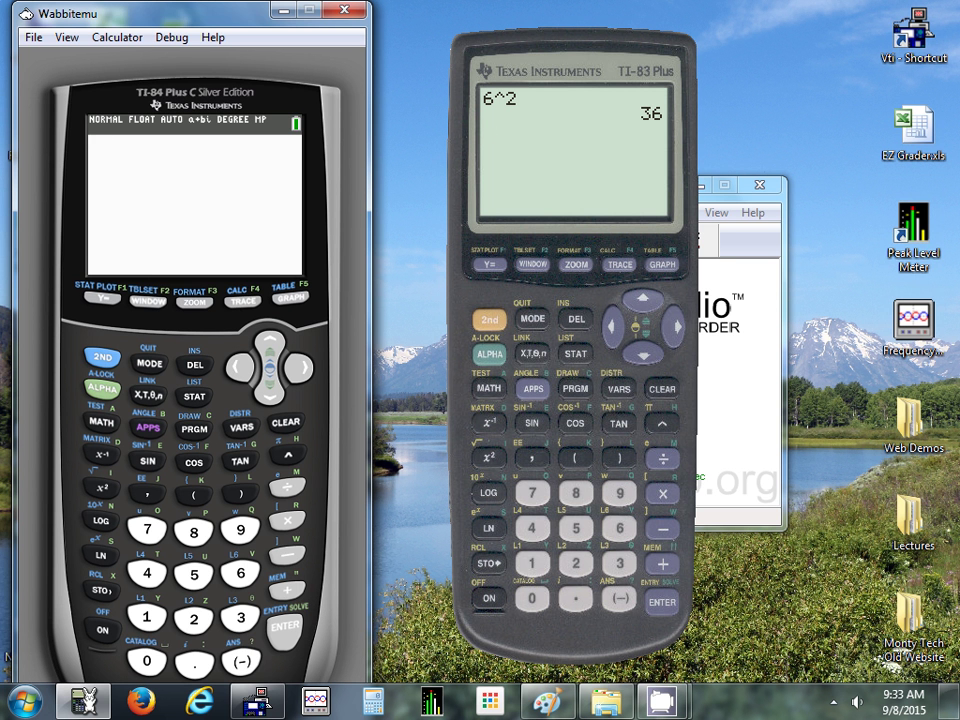
pyautogui.write('5')
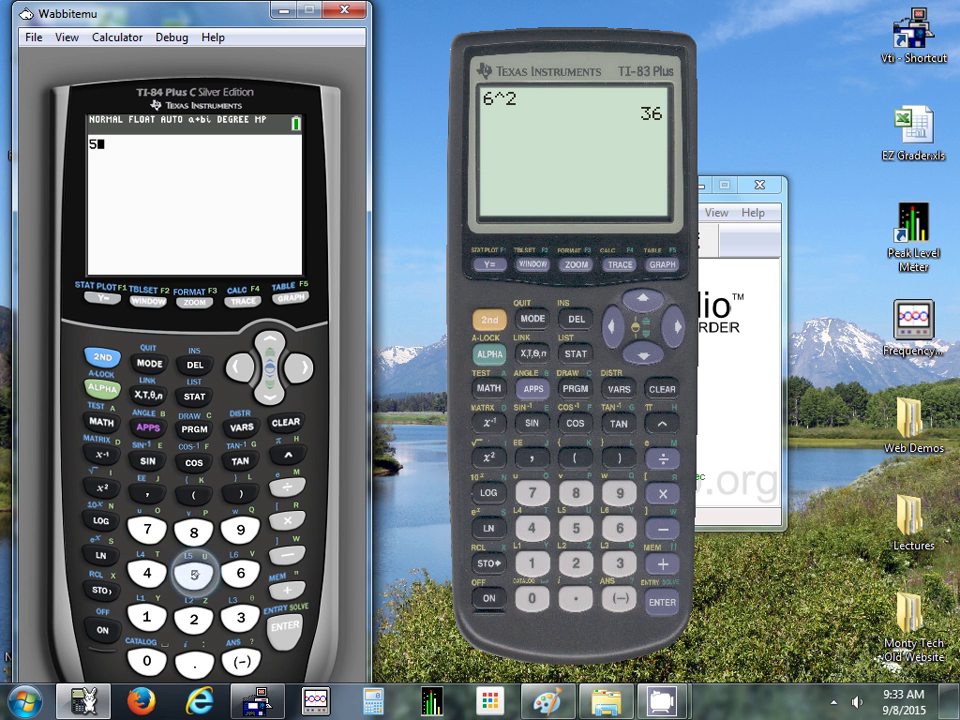
pyautogui.write('^')
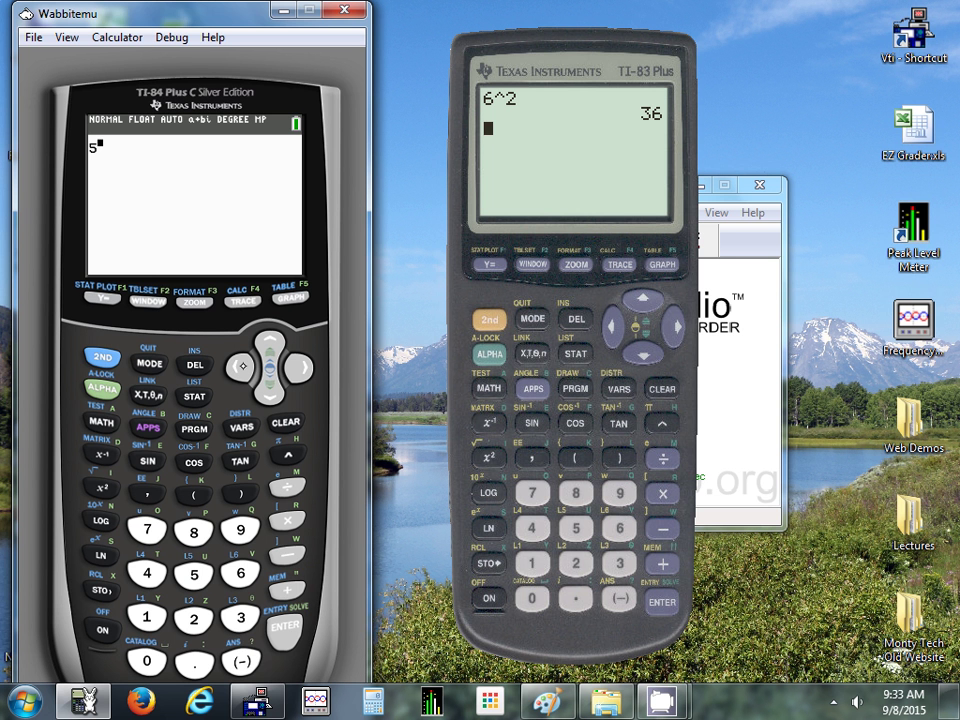
pyautogui.write('8')
pyautogui.click(284, 627)
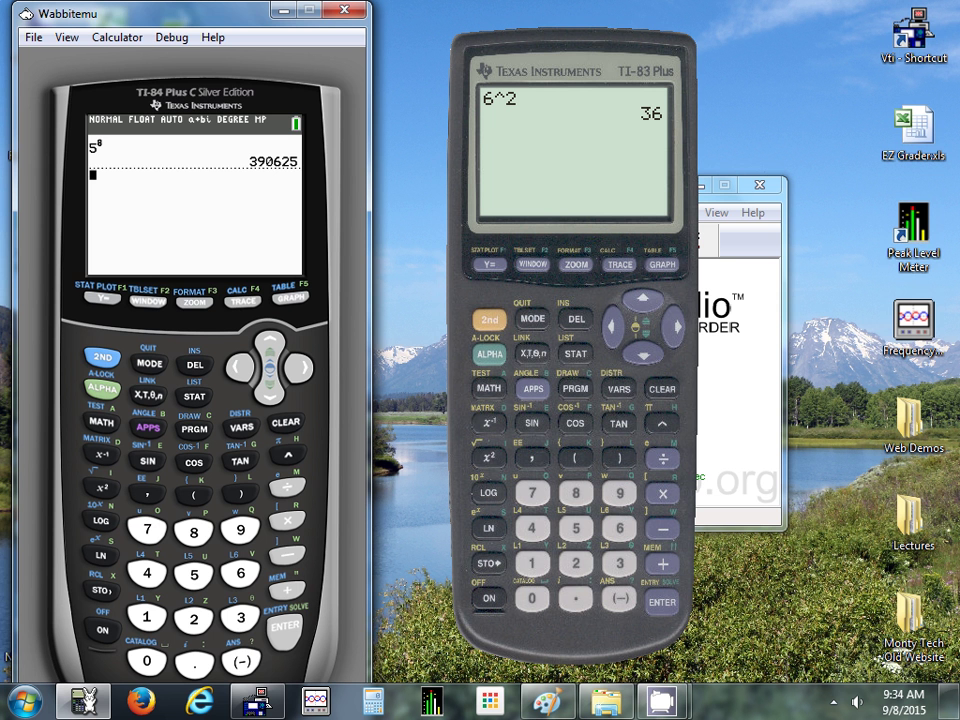
# - Calculate the cube root of 64 with the cube root function from the TI-84's math functions
pyautogui.write('3a')
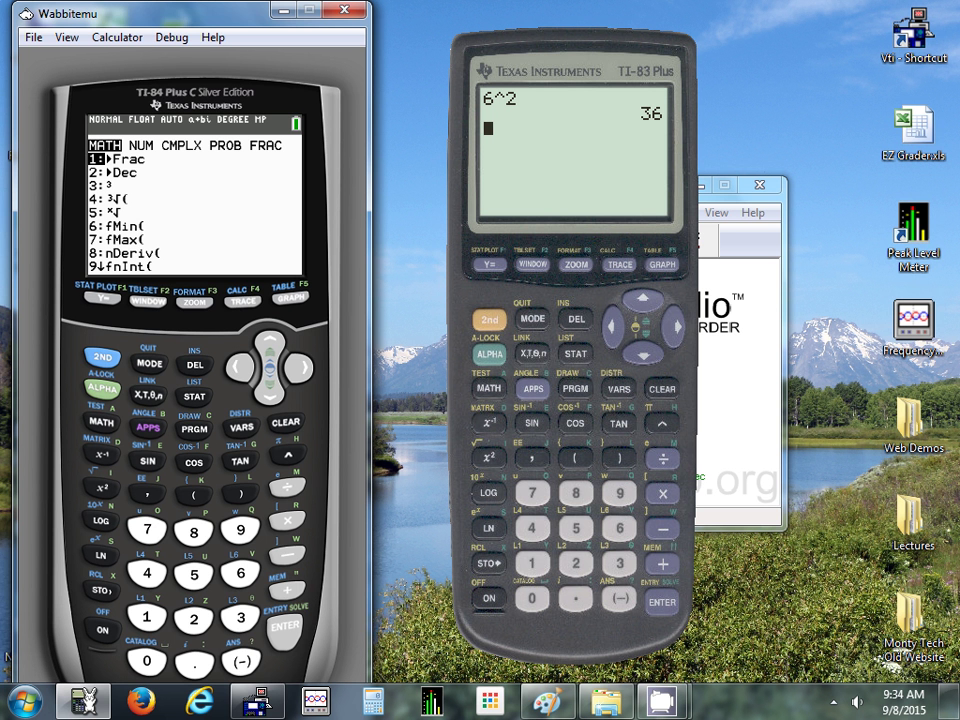
pyautogui.press('4')
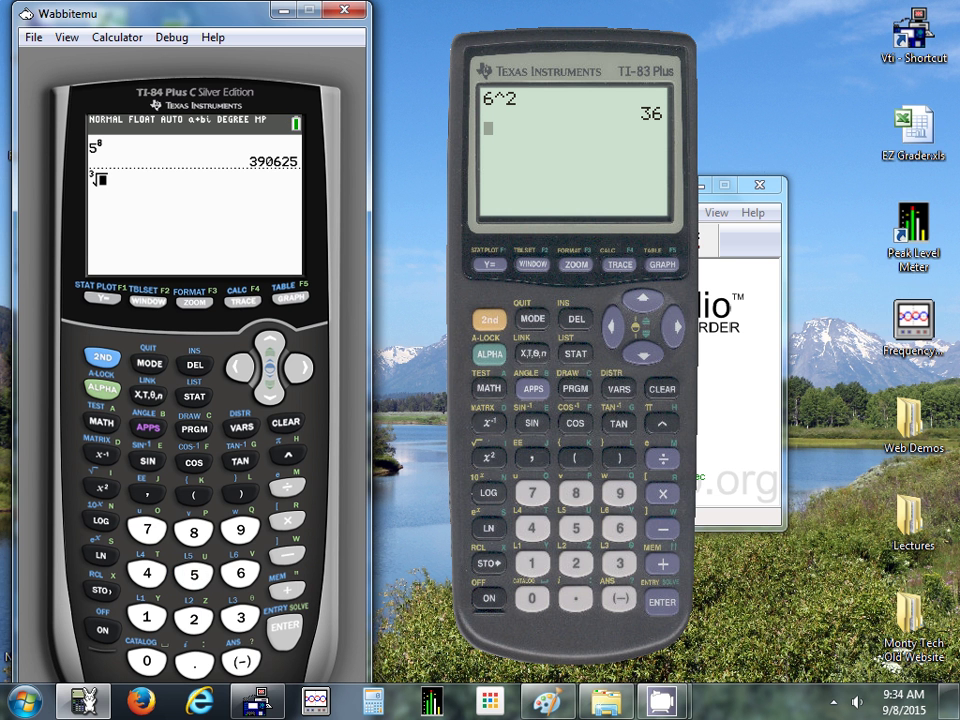
pyautogui.click(144, 588)
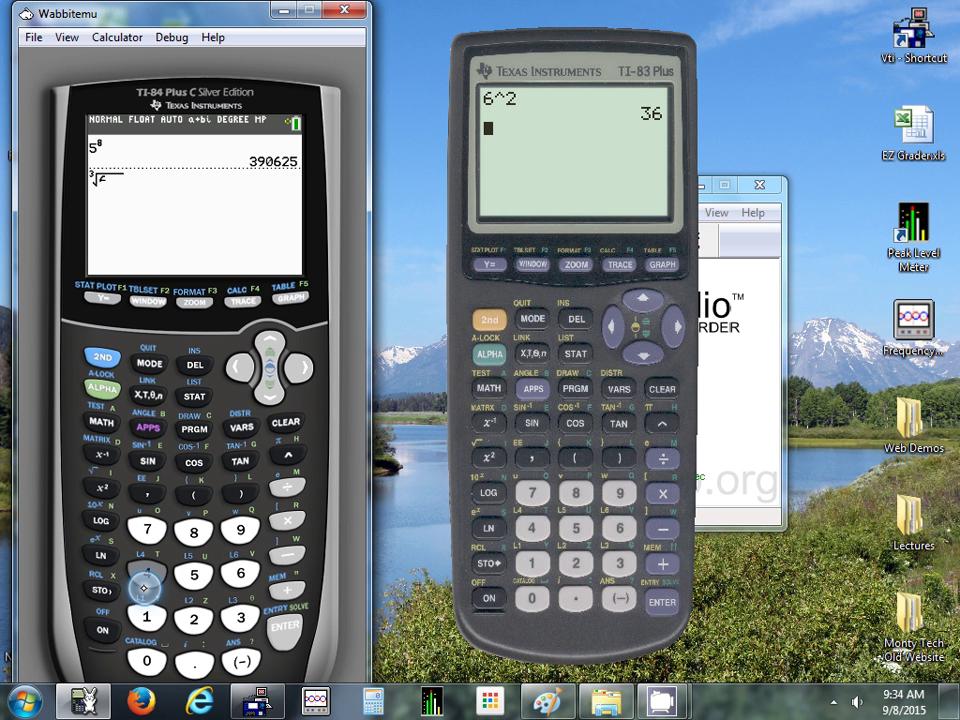
pyautogui.click(284, 626)
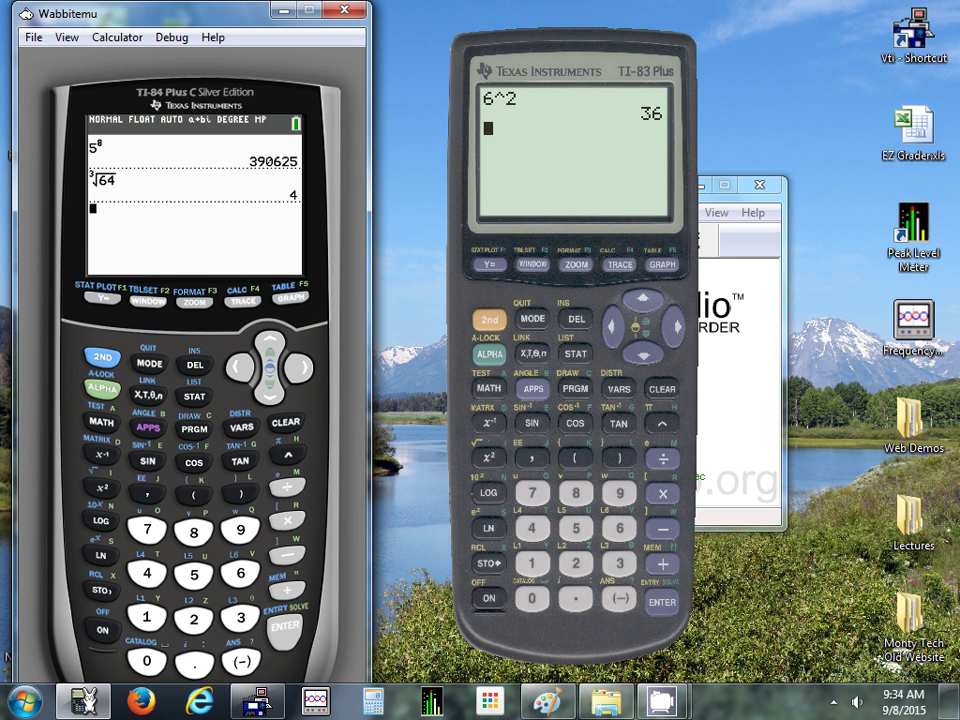
# - Clear the TI-84 home screen and calculate .2⁻¹ with the reciprocal function
pyautogui.press('BackSpace')
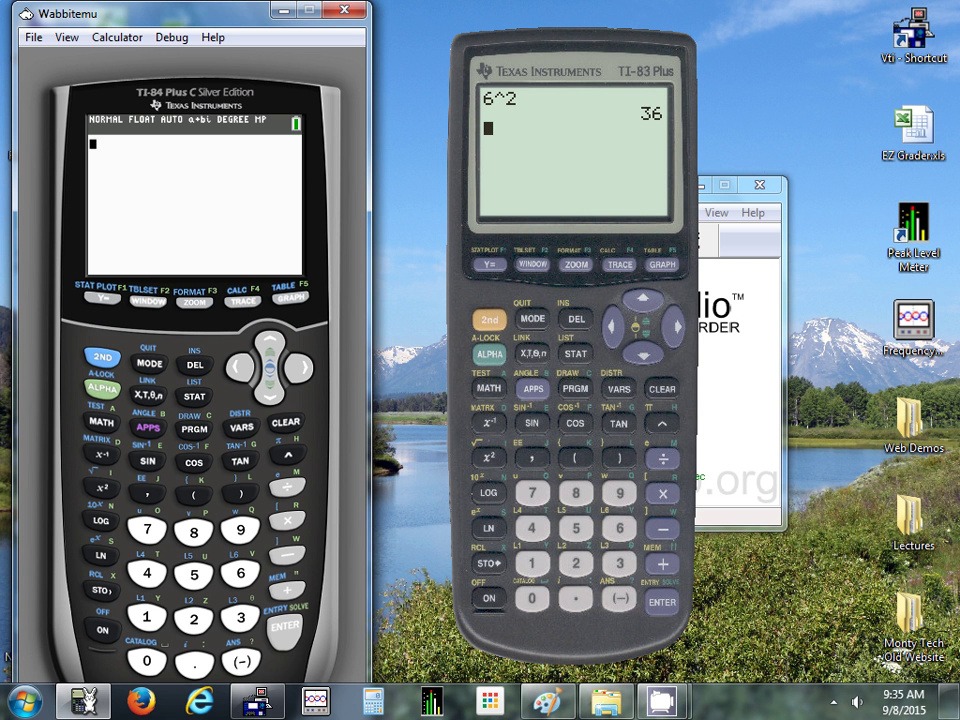
pyautogui.click(190, 658)
pyautogui.click(198, 617)
pyautogui.hotkey('ctrl', 'i')
pyautogui.press('Return')
# - Clear the TI-84 home screen and enter the expression sin(45)cos(35)+6 without evaluating it
pyautogui.click(286, 422)
pyautogui.click(147, 460)
pyautogui.click(147, 573)
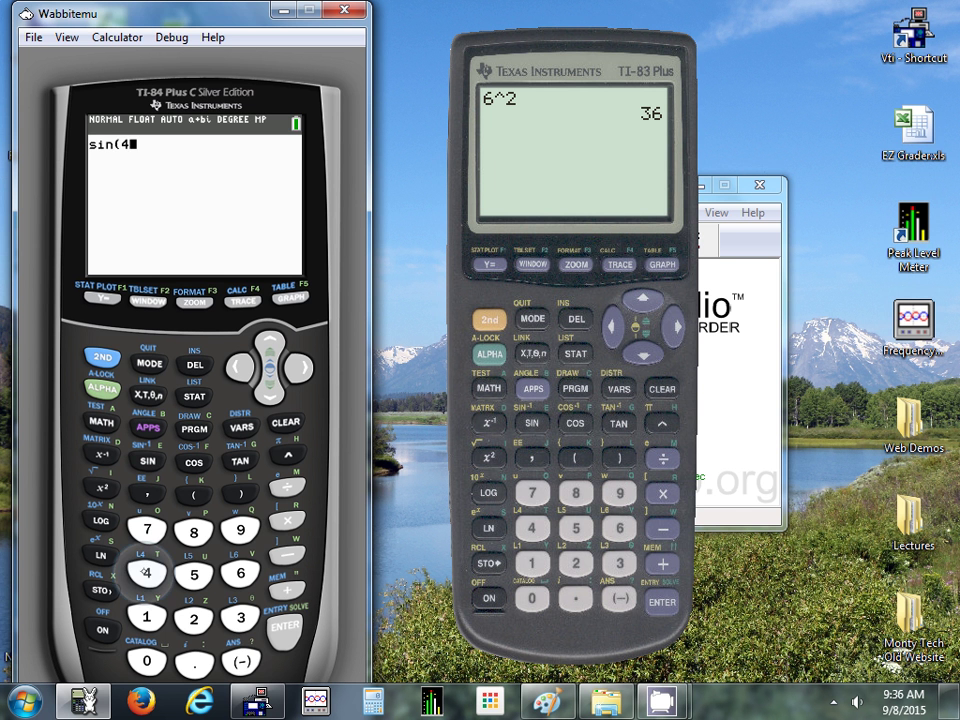
pyautogui.click(194, 574)
pyautogui.click(239, 493)
pyautogui.click(193, 462)
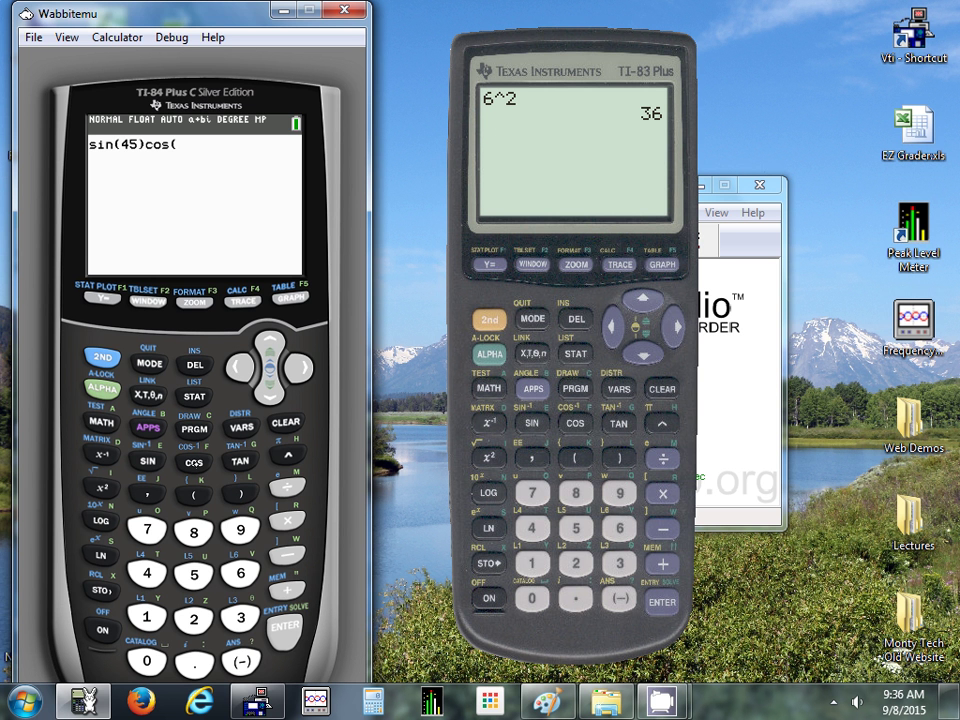
pyautogui.click(239, 617)
pyautogui.click(194, 574)
pyautogui.click(237, 494)
pyautogui.click(287, 590)
pyautogui.click(240, 573)
# - Overwrite the sine argument so it reads 47 and evaluate sin(47)cos(35)+6
pyautogui.click(240, 365)
pyautogui.click(240, 365)
pyautogui.click(240, 365)
pyautogui.click(240, 365)
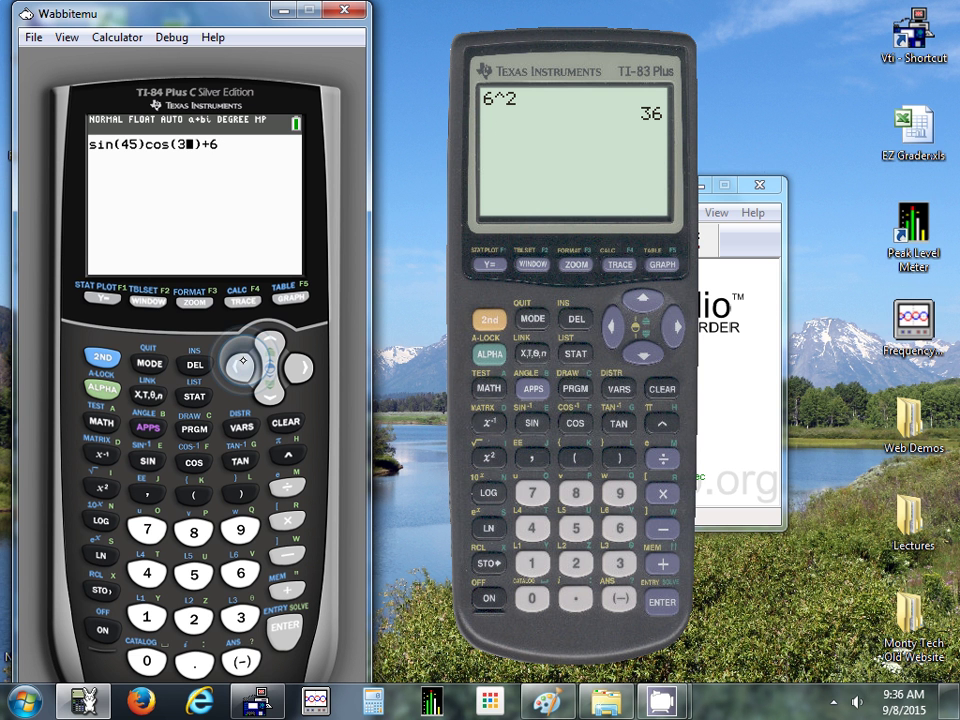
pyautogui.click(240, 365)
pyautogui.click(240, 365)
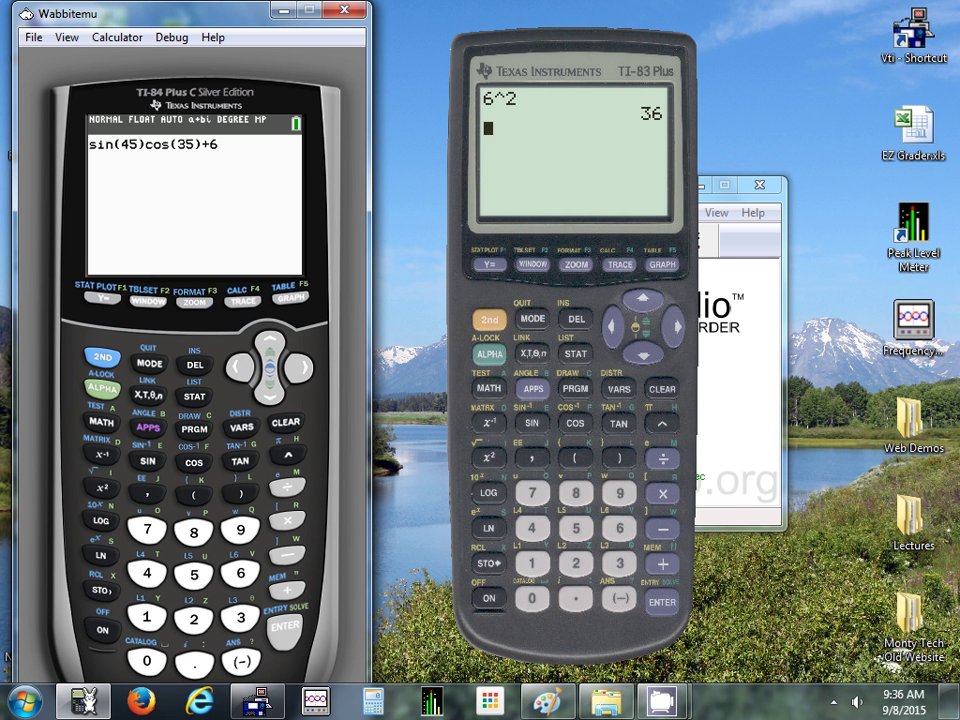
pyautogui.click(147, 527)
pyautogui.click(285, 638)
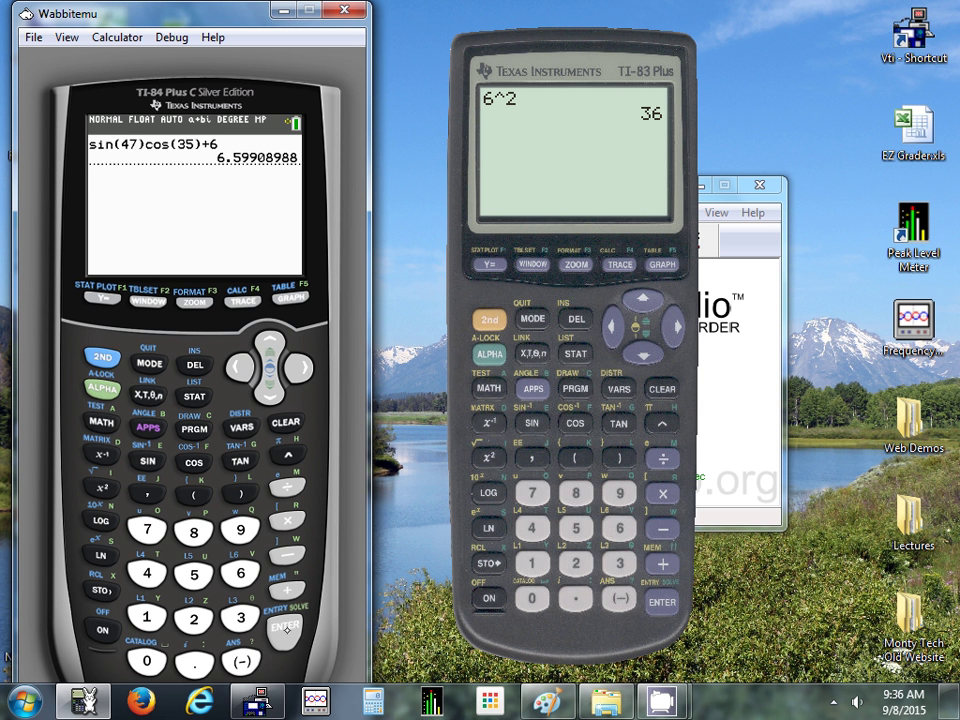
# - Recall the last expression and the entries before it, such as .2⁻¹, and clear the entry line
pyautogui.click(287, 628)
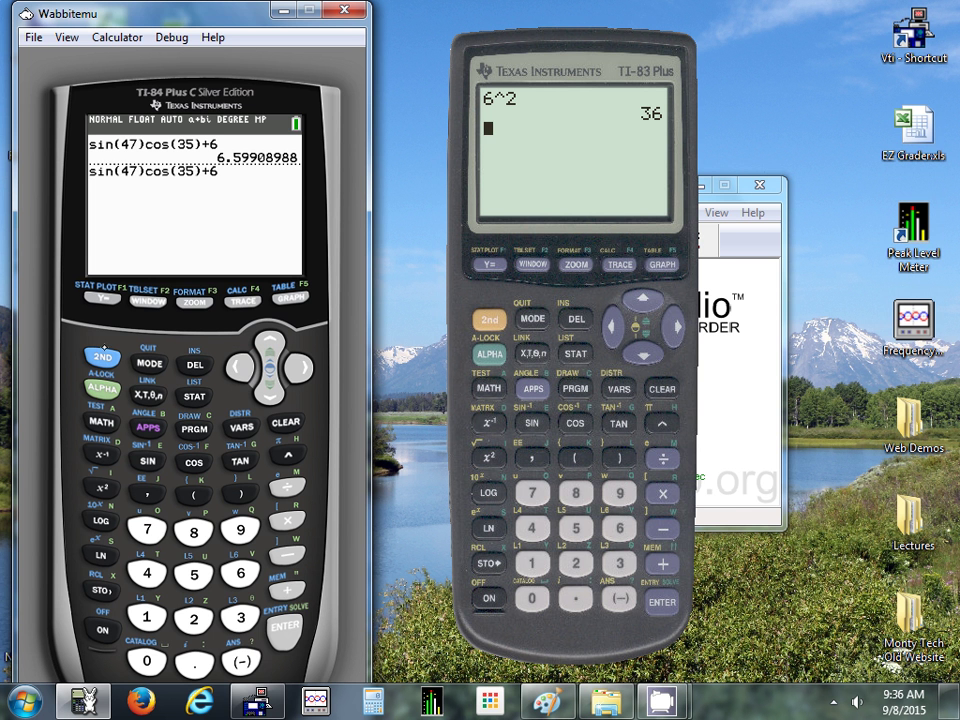
pyautogui.click(289, 619)
pyautogui.press('BackSpace')
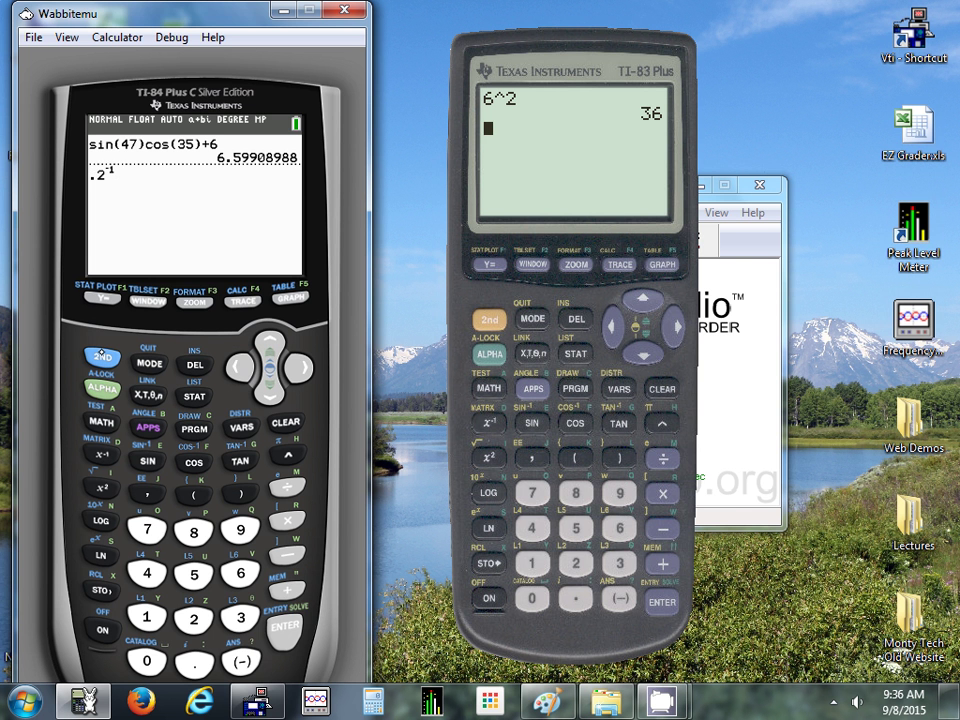
pyautogui.write('64')
pyautogui.click(286, 422)
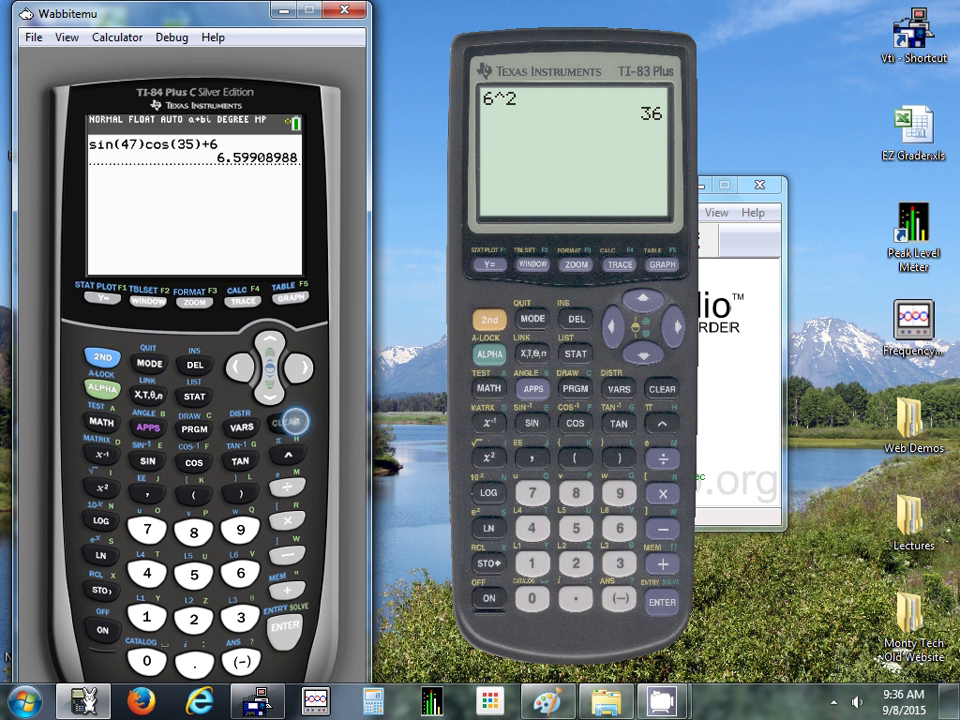
# - Enter sin(45)cos(35)+6 again as a new expression below the previous result
pyautogui.click(148, 461)
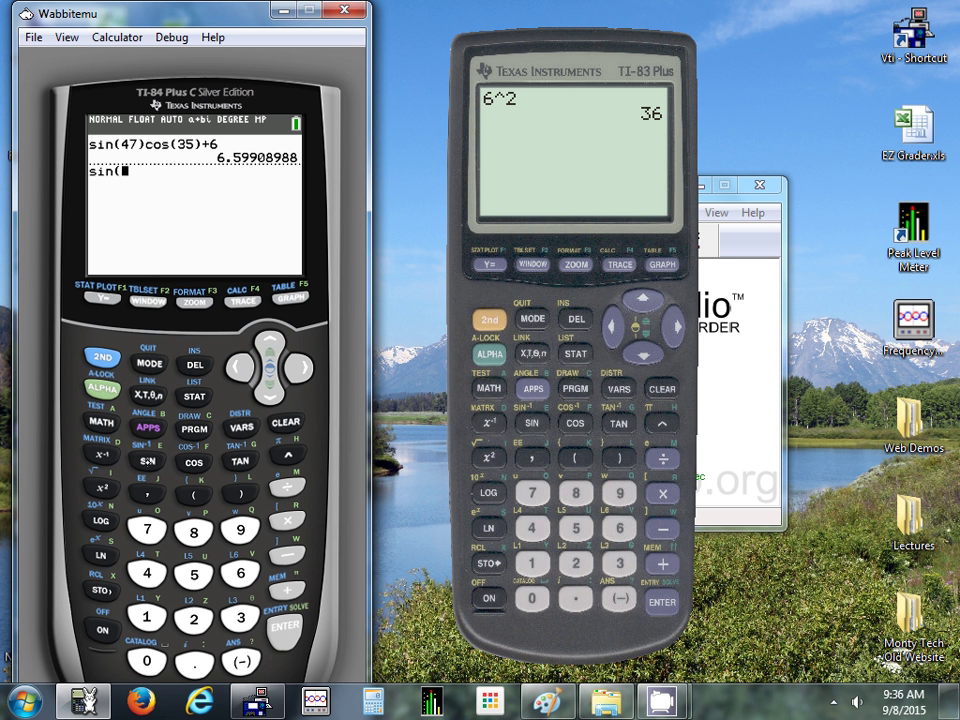
pyautogui.click(147, 572)
pyautogui.click(194, 574)
pyautogui.click(239, 491)
pyautogui.click(192, 462)
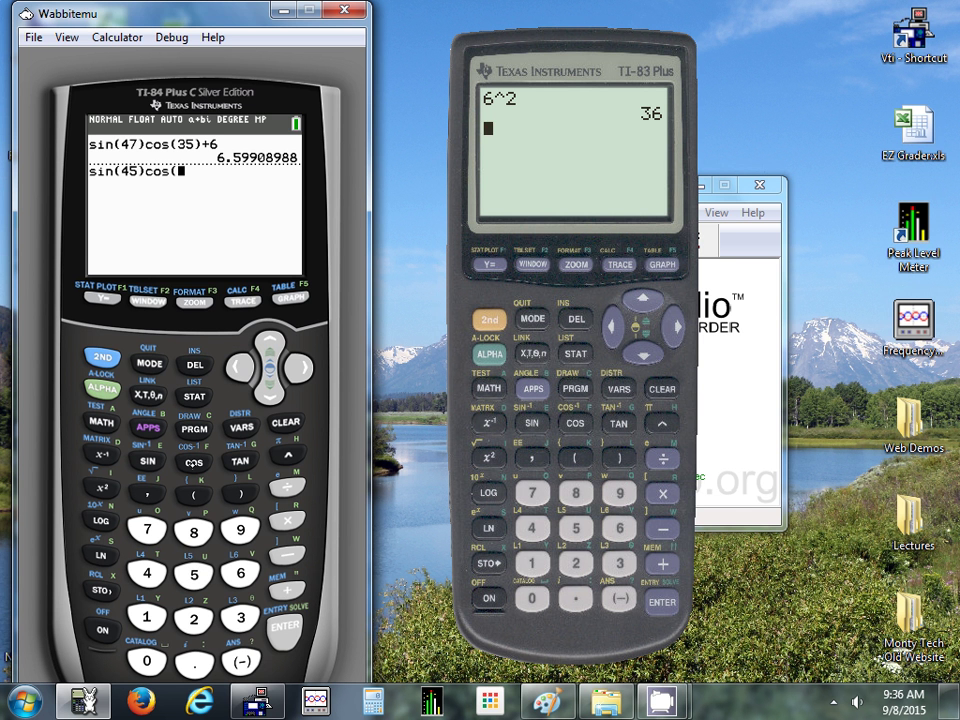
pyautogui.click(239, 617)
pyautogui.click(194, 574)
pyautogui.click(239, 491)
pyautogui.click(285, 590)
pyautogui.click(240, 572)
# - Insert a 0 after the 45 in the sine argument and evaluate sin(450)cos(35)+6
pyautogui.click(240, 367)
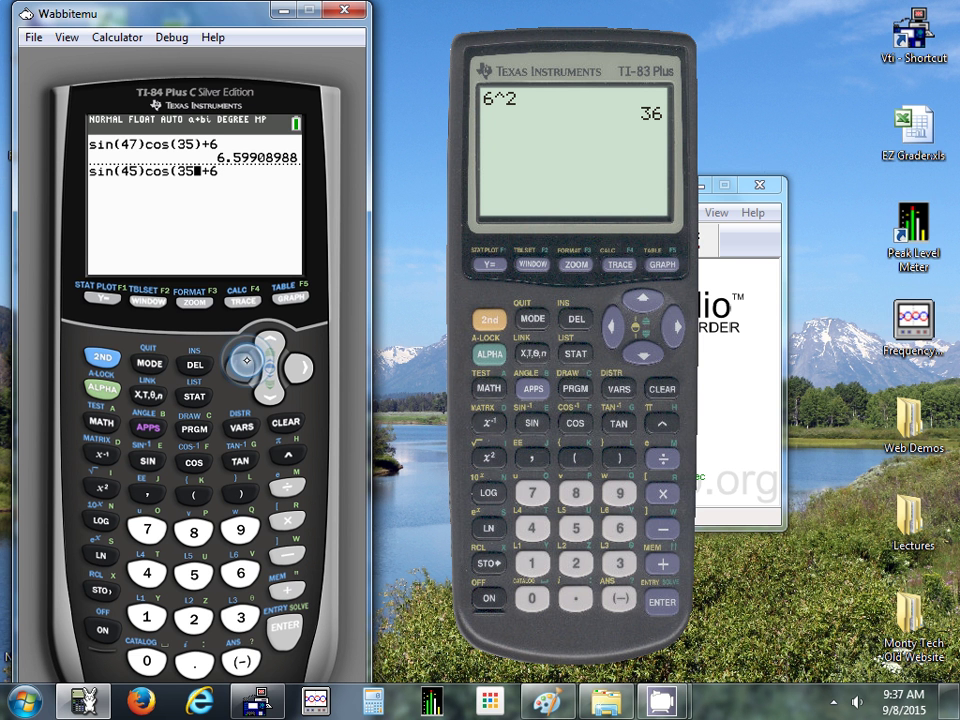
pyautogui.click(240, 367)
pyautogui.click(240, 367)
pyautogui.click(242, 365)
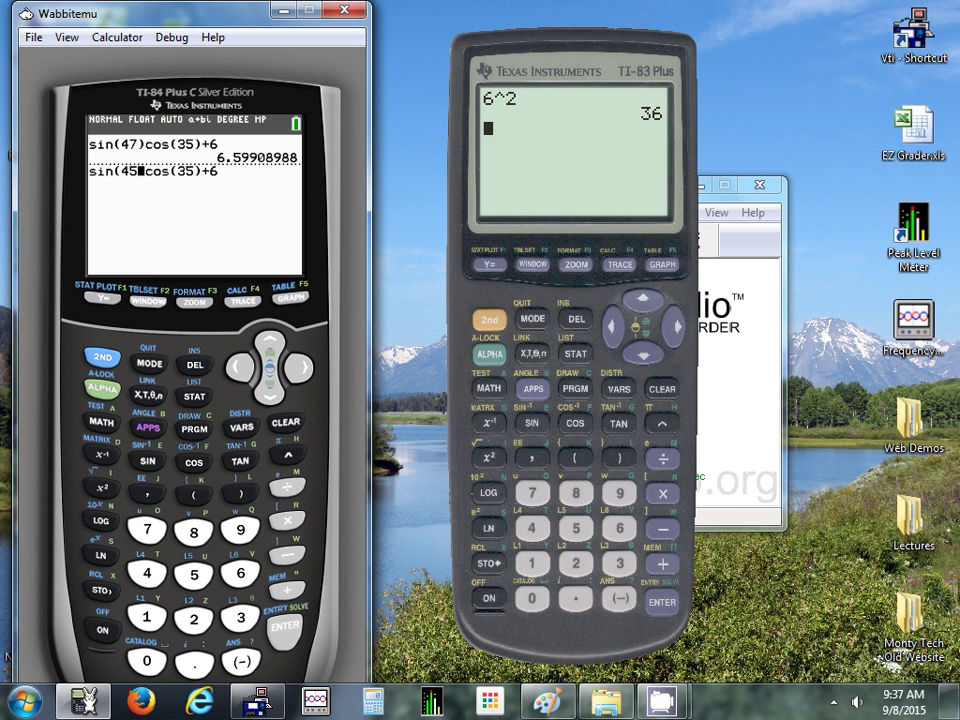
pyautogui.press('BackSpace')
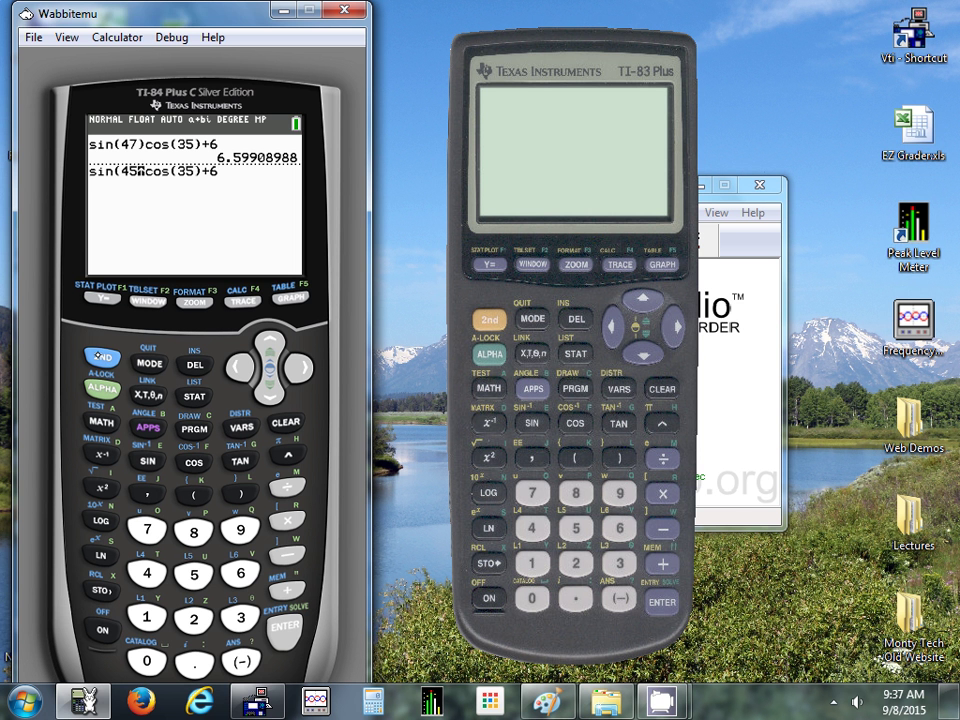
pyautogui.press('shift')
pyautogui.press('Delete')
pyautogui.write('0)')
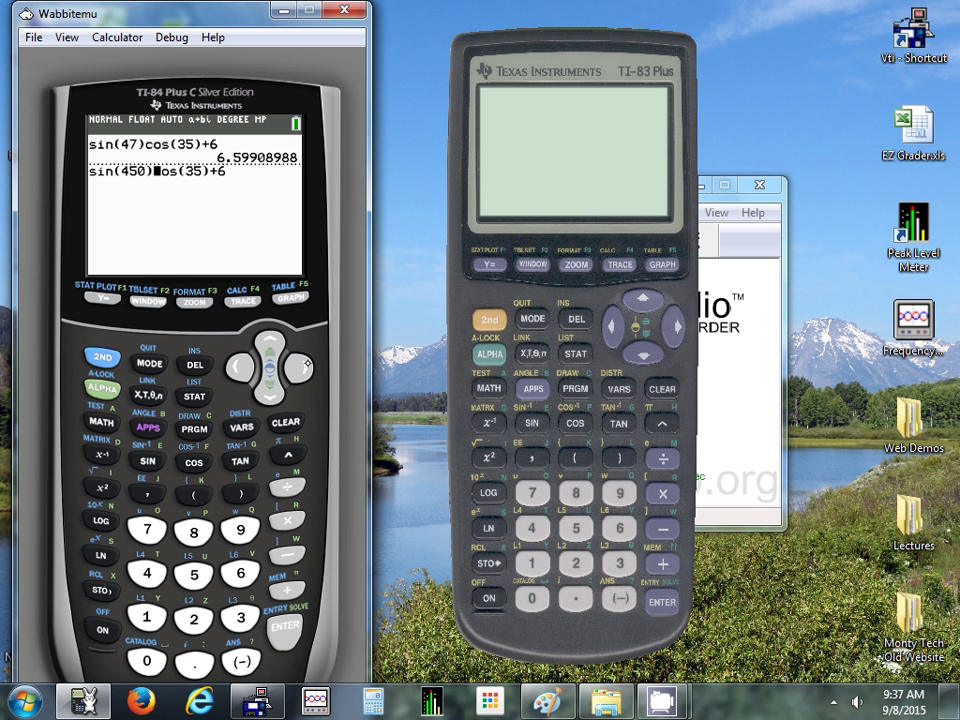
pyautogui.press('Right')
pyautogui.click(284, 625)
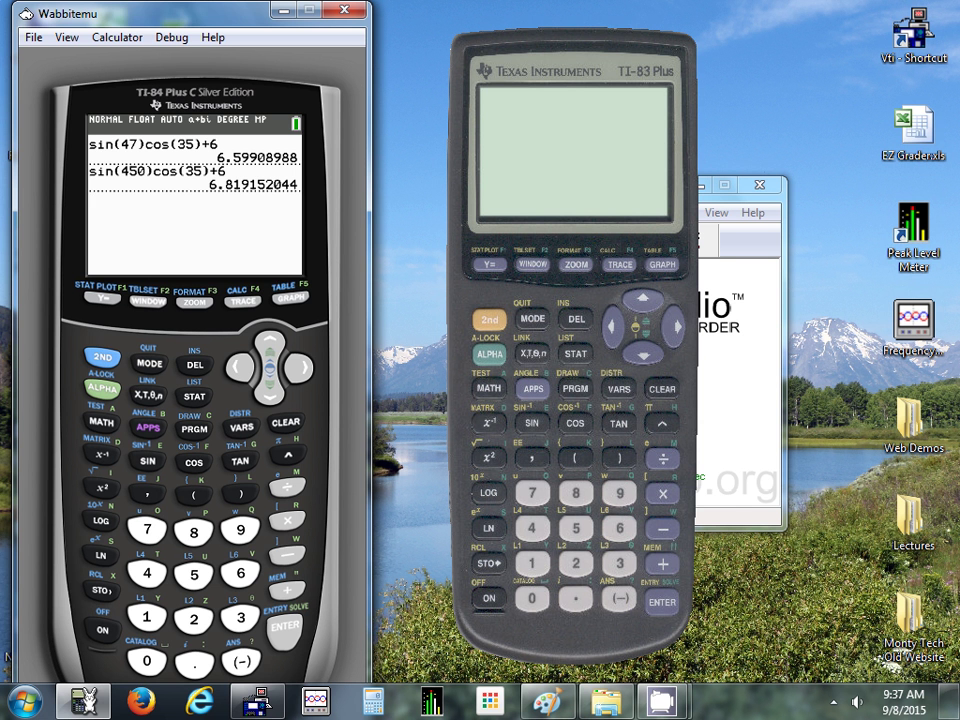
# - Step back through the entry history from sin(450)cos(35)+6 to .2⁻¹ and discard the recalled entry
pyautogui.click(102, 357)
pyautogui.click(286, 625)
pyautogui.click(100, 357)
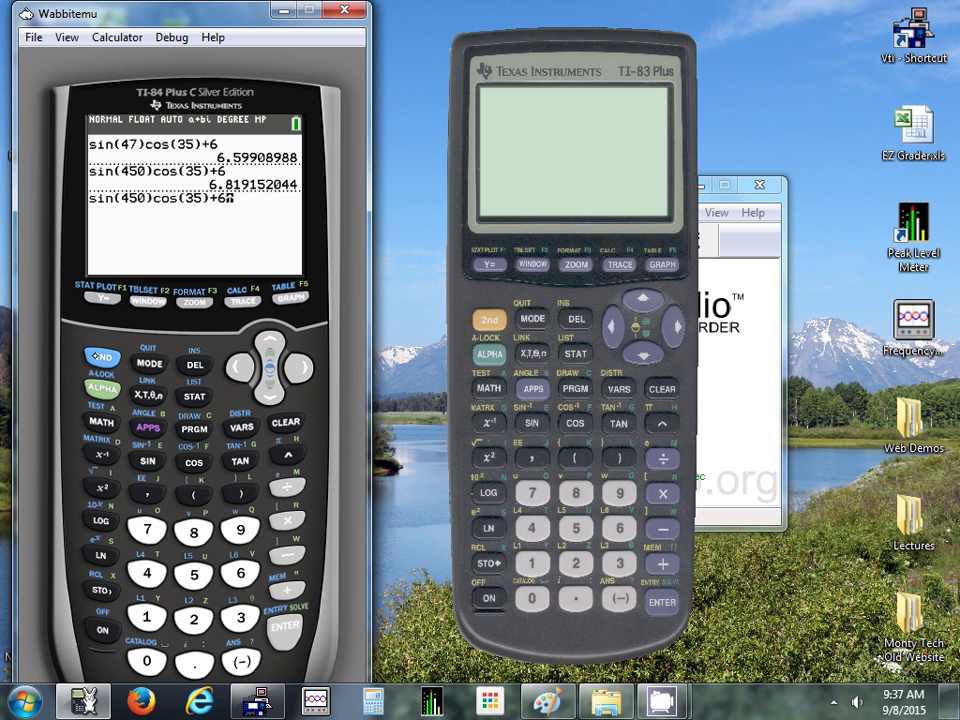
pyautogui.press('Return')
pyautogui.press('Escape')
pyautogui.write('.2⁻¹')
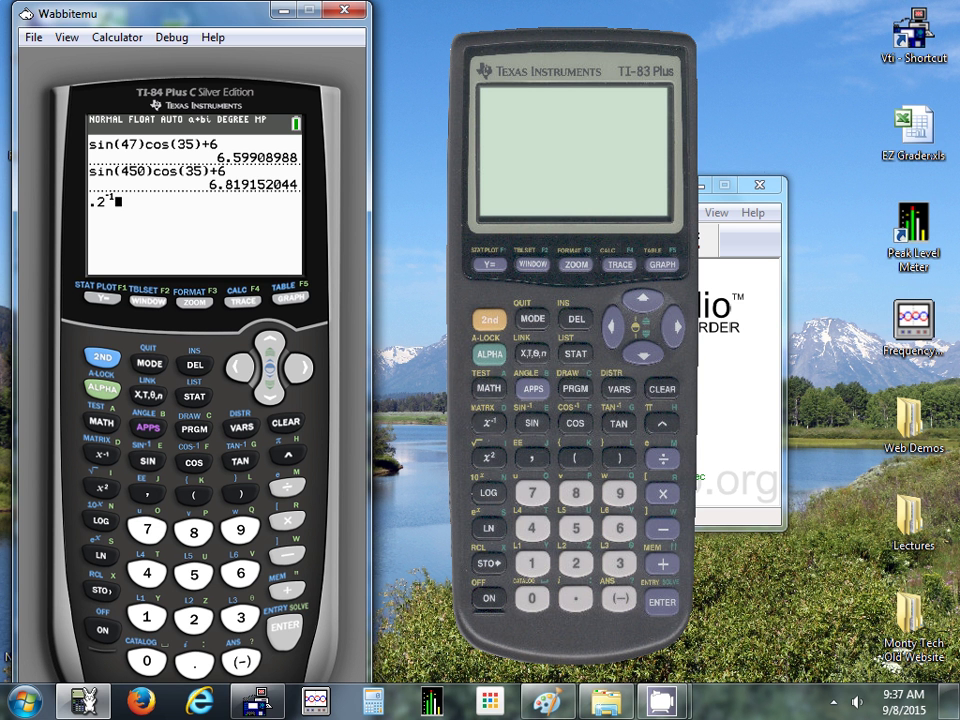
pyautogui.click(286, 422)
# - Subtract 1 from the previous answer by evaluating Ans-1
pyautogui.click(286, 555)
pyautogui.click(148, 615)
pyautogui.press('Return')
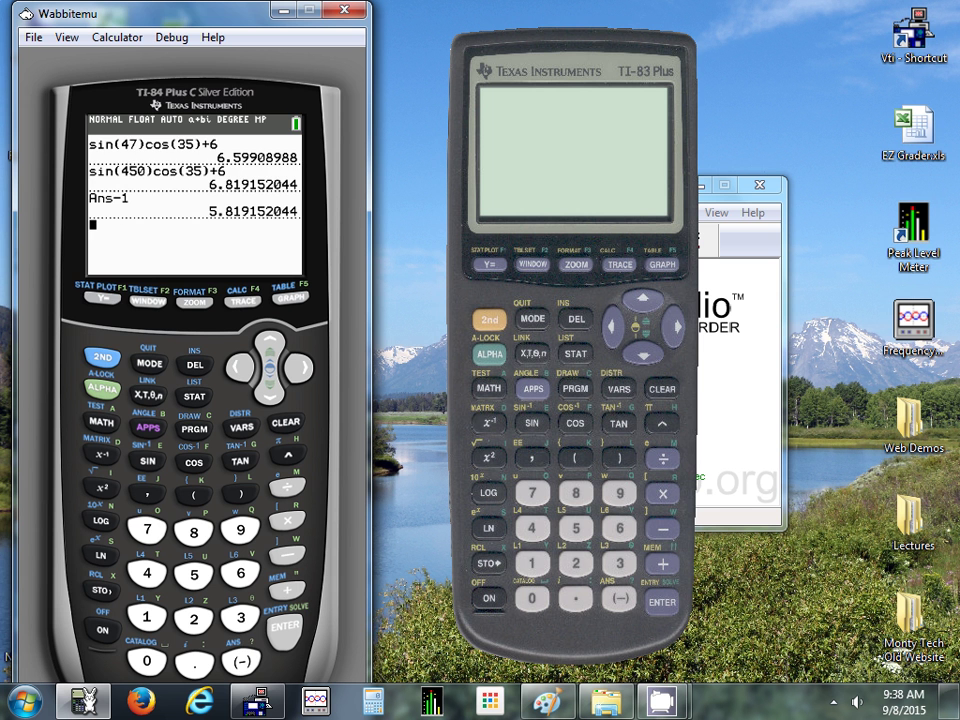
# - Open the TI-84 function editor, clear Y1 and enter 2X+3 as its equation
pyautogui.click(103, 297)
pyautogui.click(286, 422)
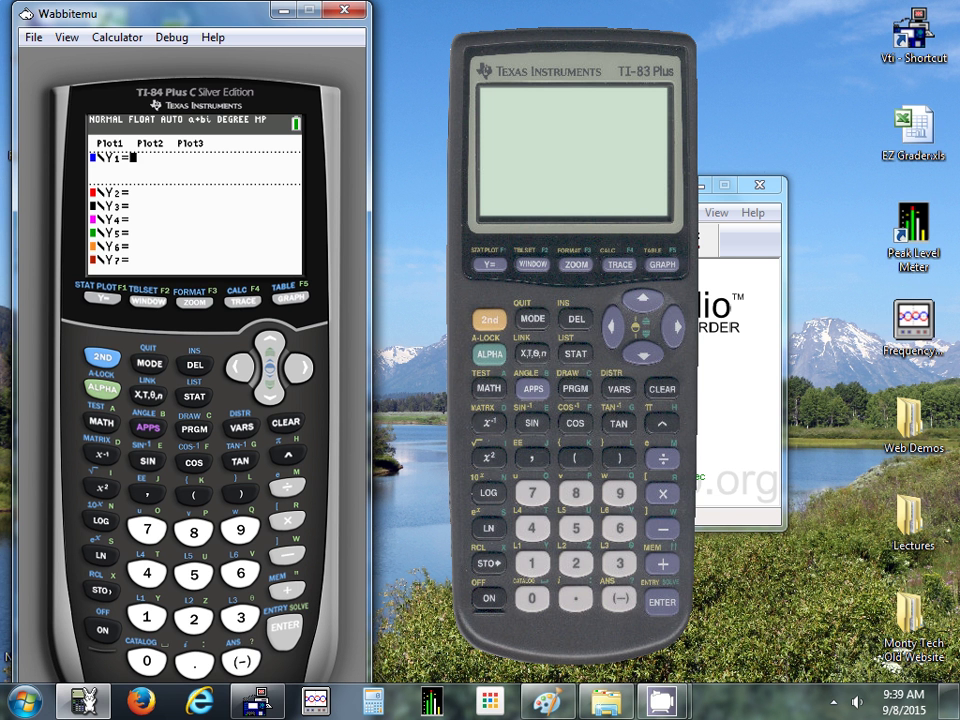
pyautogui.click(198, 616)
pyautogui.press('x')
pyautogui.click(286, 590)
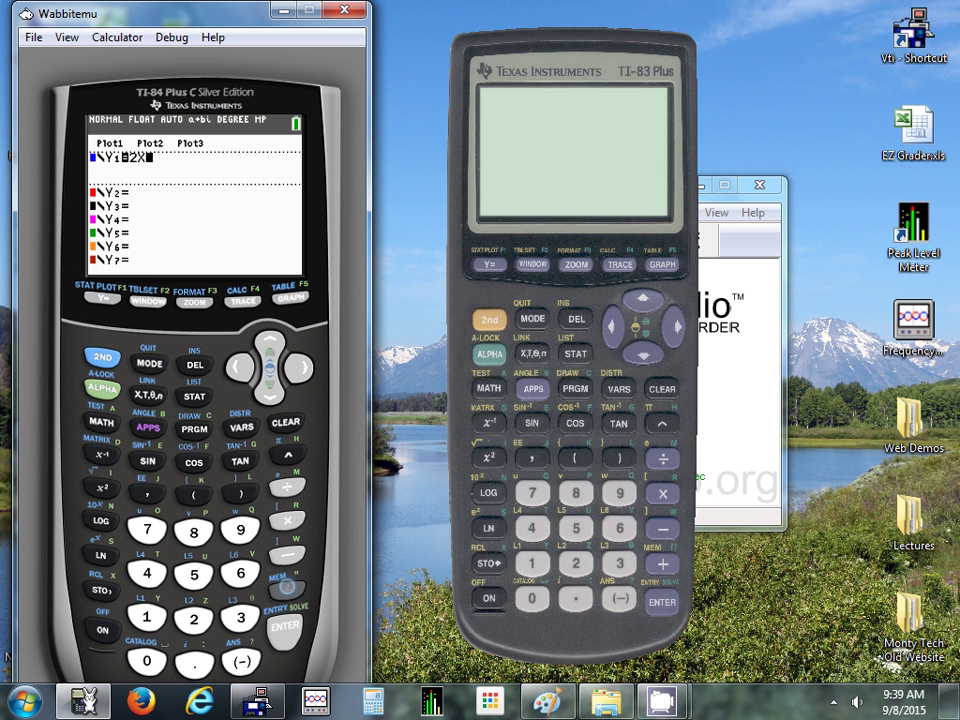
pyautogui.click(240, 617)
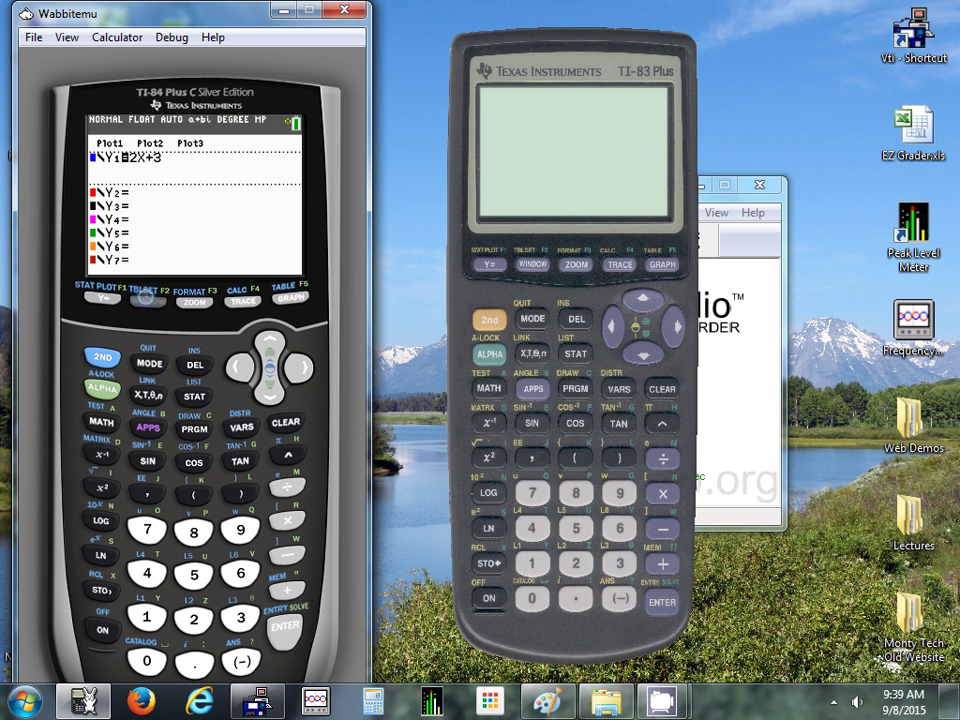
# - Check the graphing window settings and graph Y1 with the ZStandard zoom
pyautogui.press('F2')
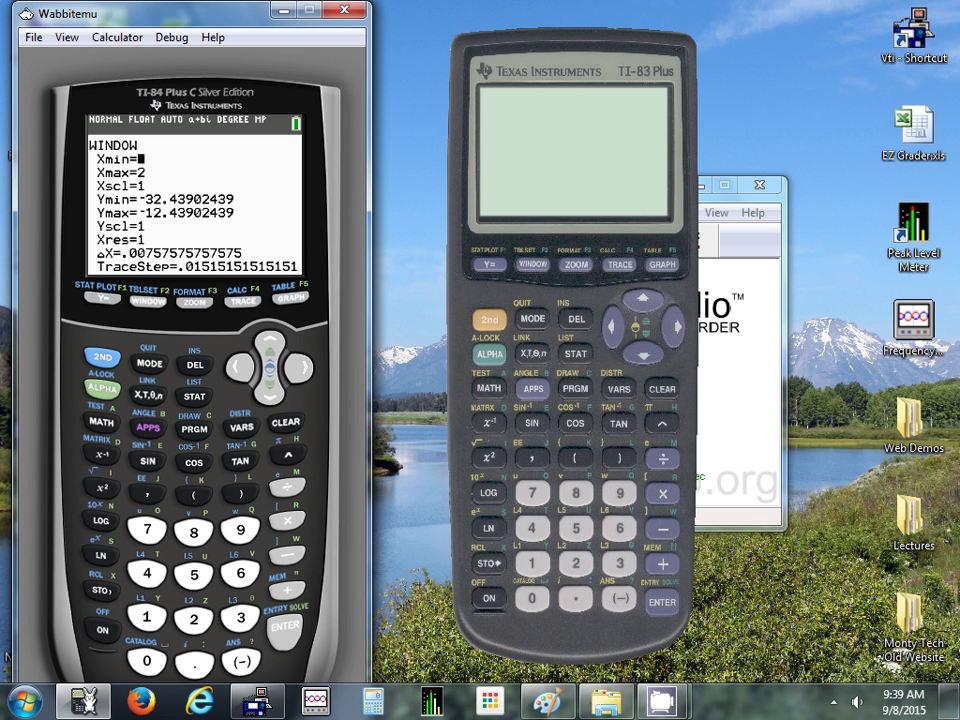
pyautogui.click(196, 299)
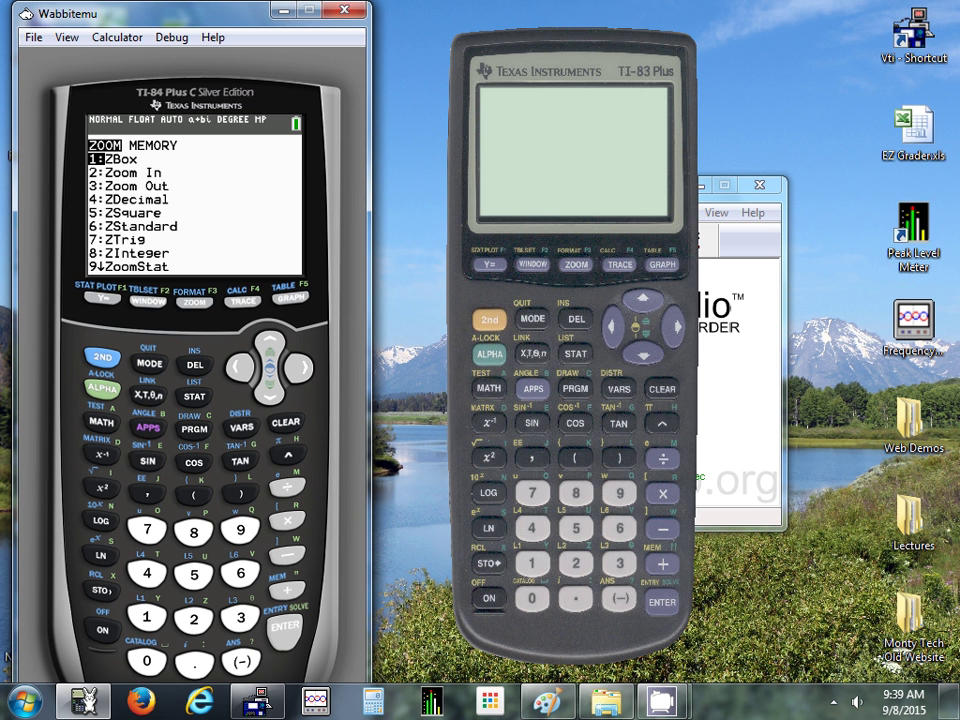
pyautogui.press('6')
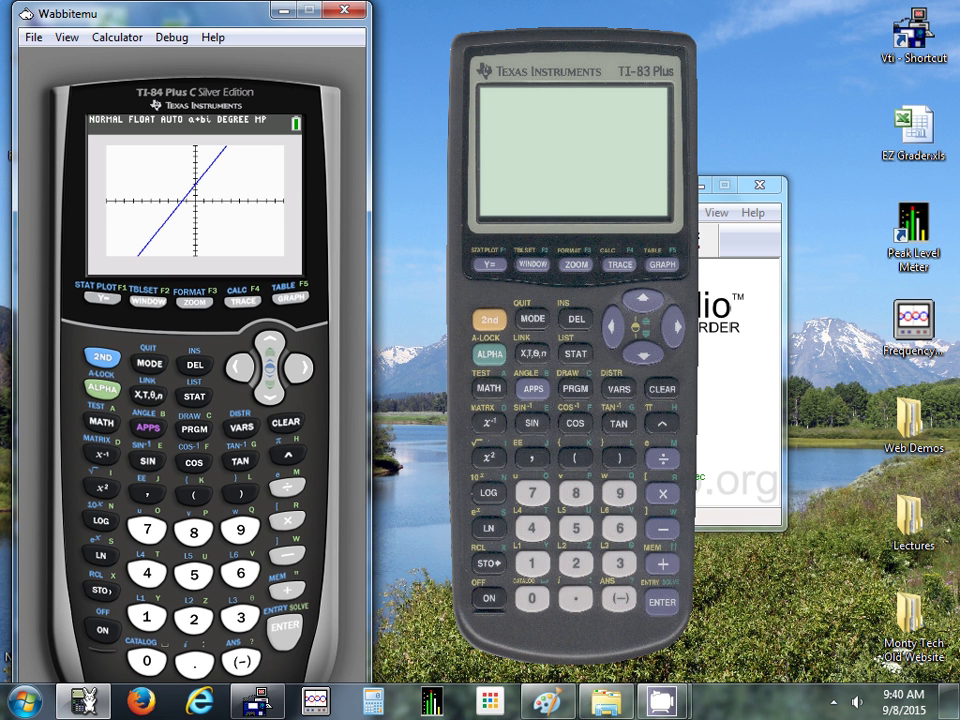
# - Change the constant in Y1 to 20 so the equation reads 2X+20, and graph it
pyautogui.click(102, 297)
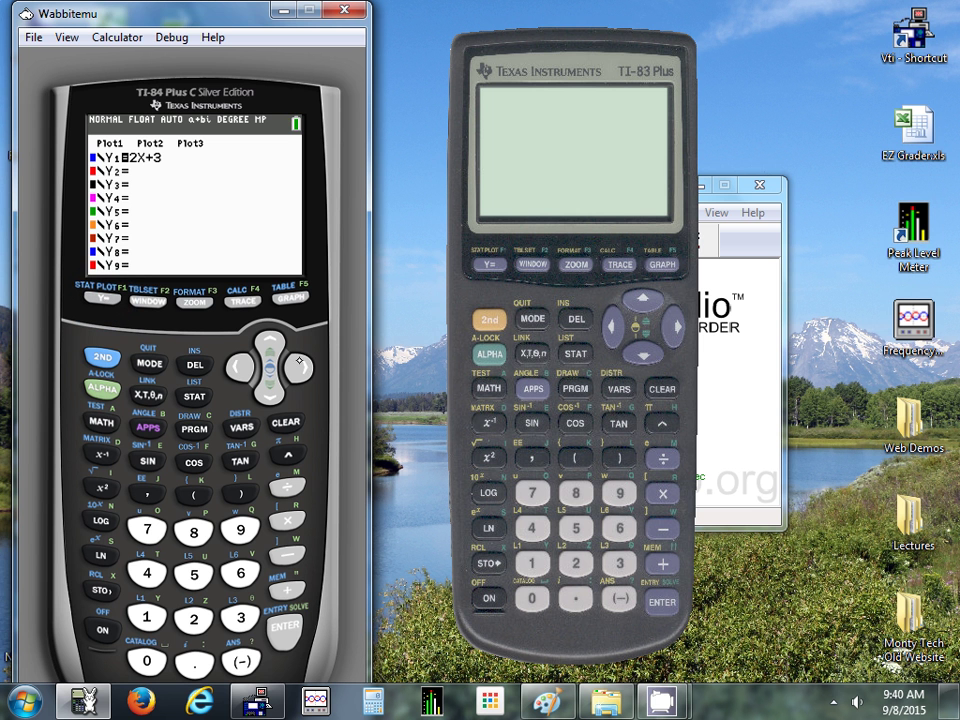
pyautogui.click(298, 365)
pyautogui.click(193, 618)
pyautogui.click(146, 660)
pyautogui.press('F5')
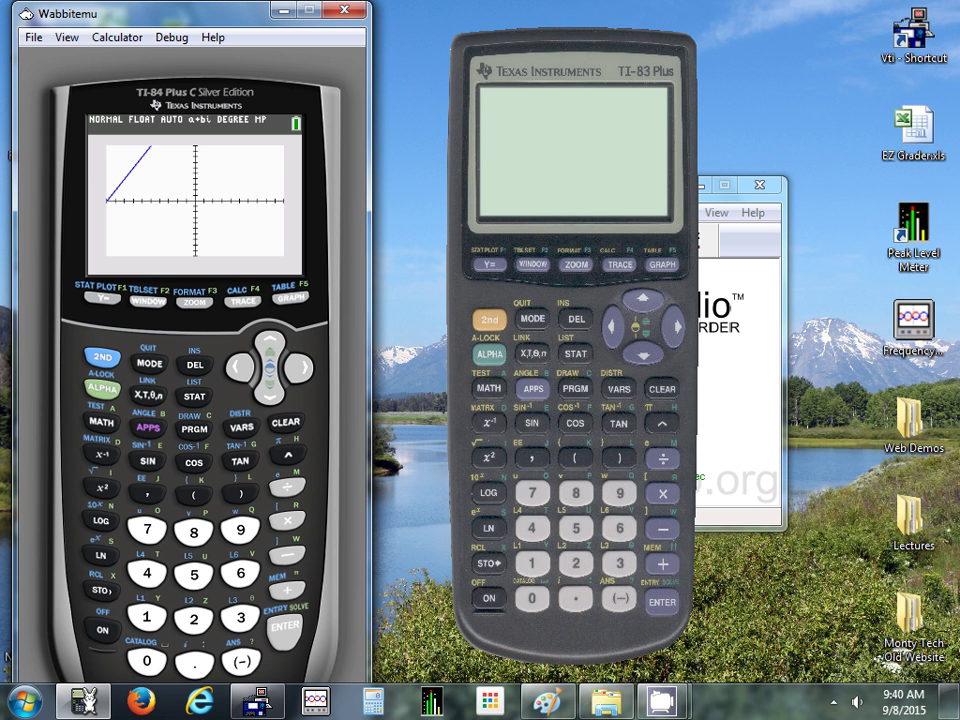
# - Set Ymax to 30 in the window settings and redraw the graph of Y1
pyautogui.press('F2')
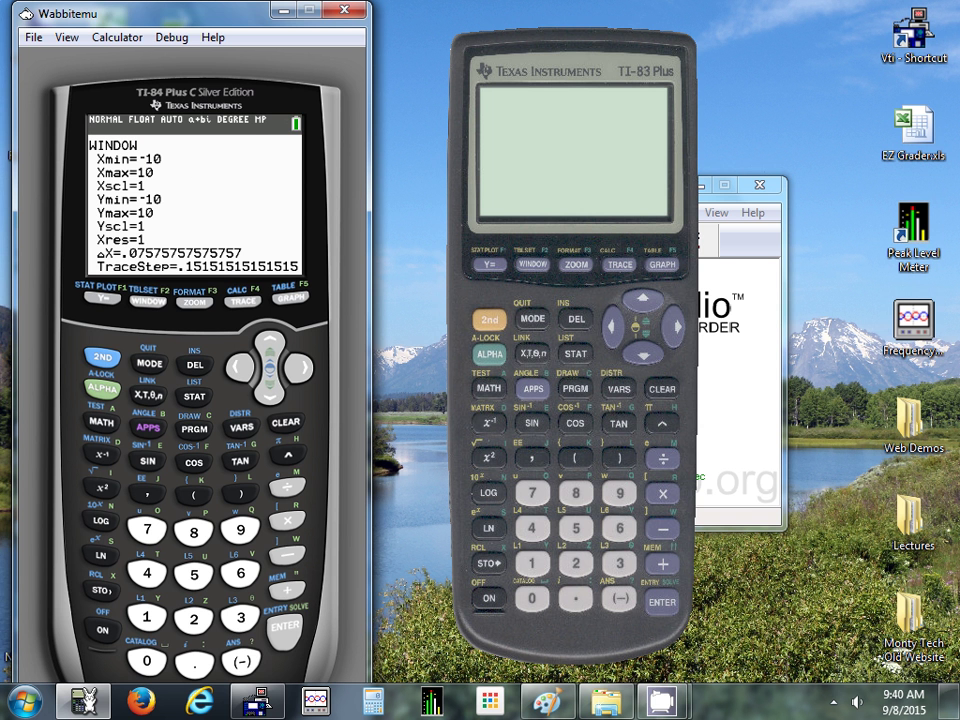
pyautogui.click(268, 382)
pyautogui.click(268, 382)
pyautogui.click(268, 382)
pyautogui.press('Up')
pyautogui.press('Up')
pyautogui.press('Up')
pyautogui.press('Up')
pyautogui.click(268, 383)
pyautogui.write('30')
pyautogui.press('F5')
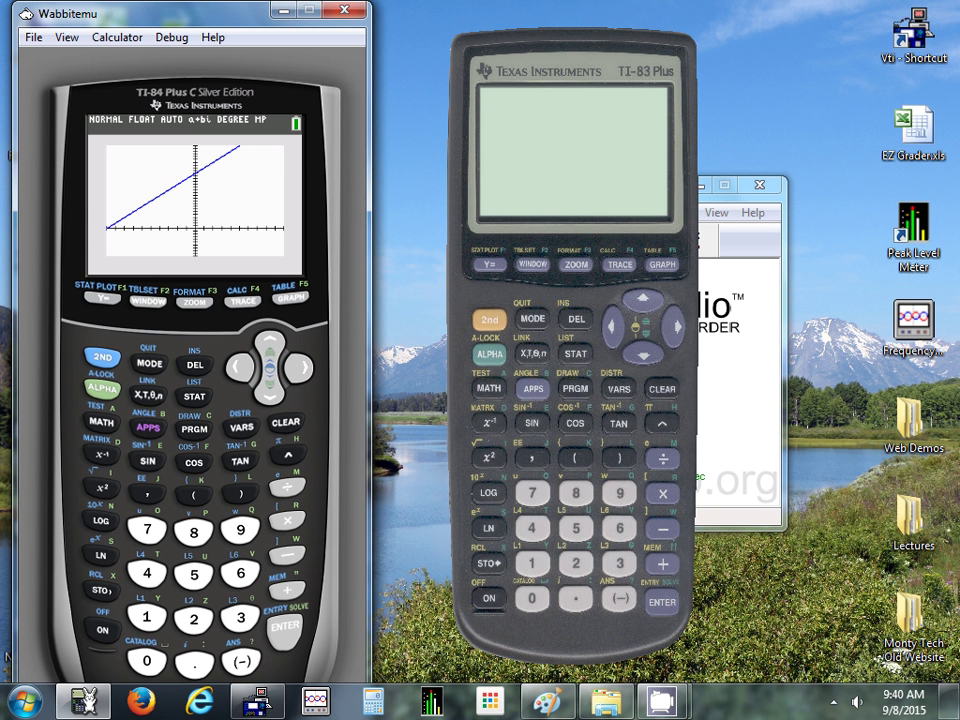
pyautogui.press('F4')
pyautogui.press('F1')
pyautogui.click(150, 300)
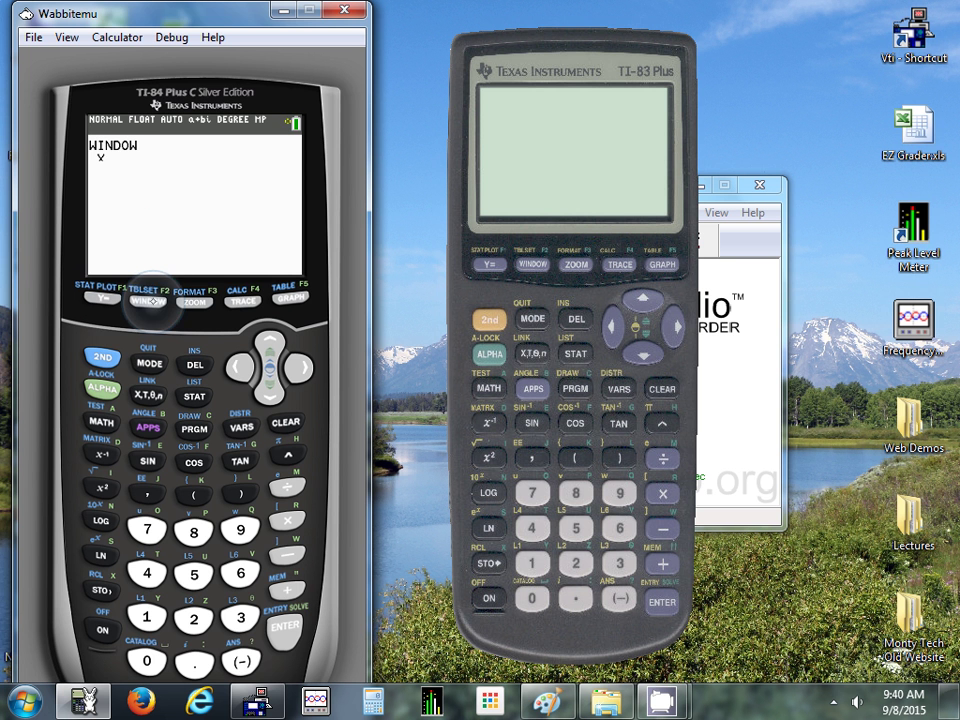
pyautogui.click(194, 301)
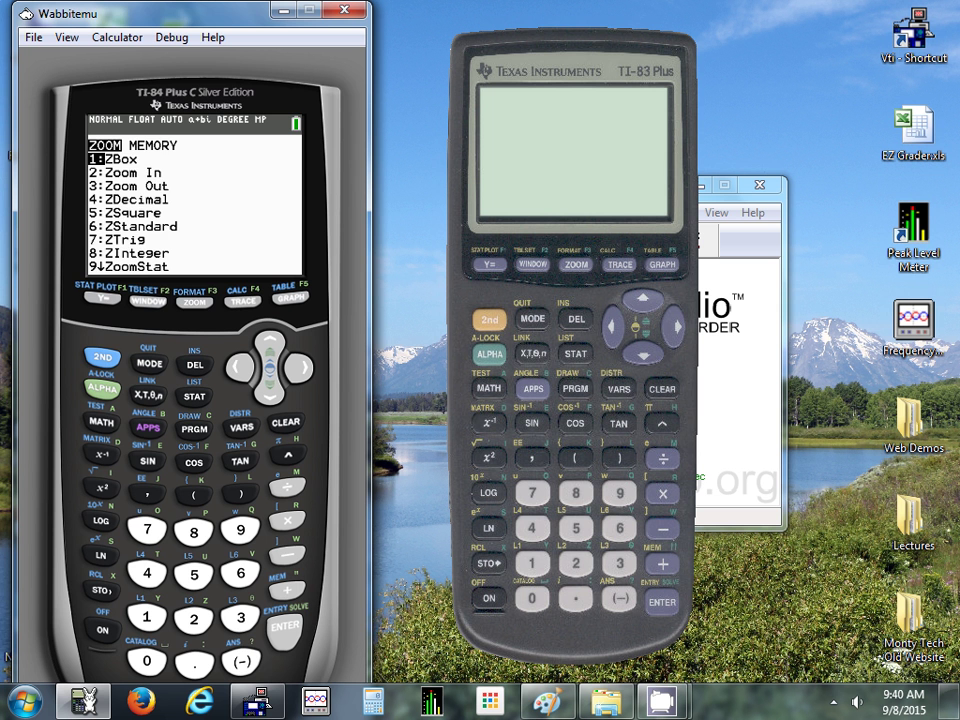
pyautogui.click(101, 297)
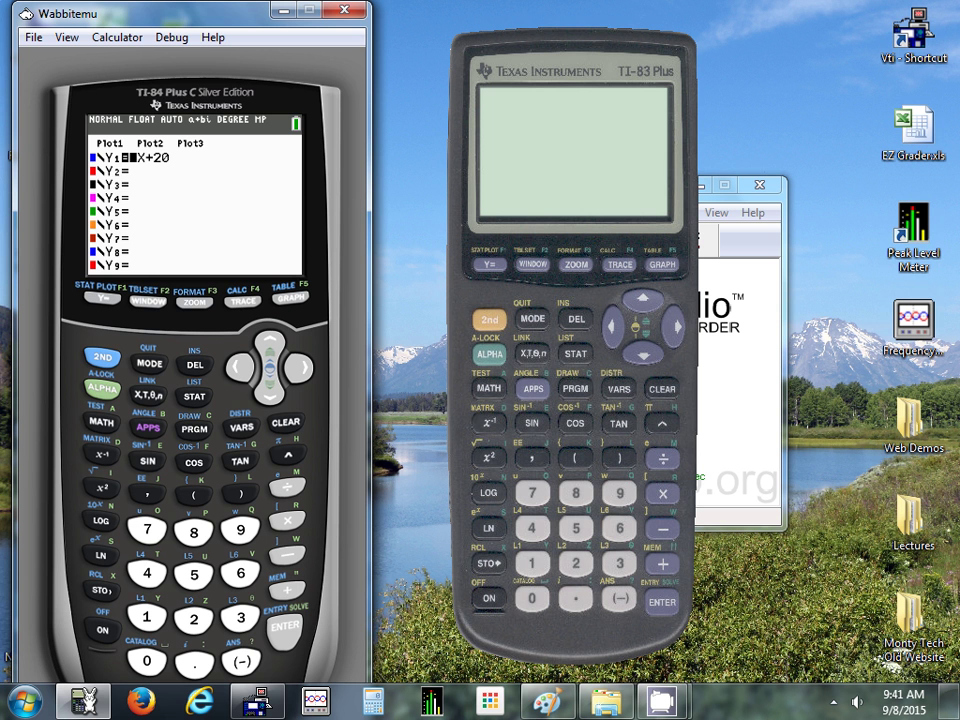
# - Open the table of values, delete the existing X entry and enter 2 as the X value
pyautogui.click(102, 354)
pyautogui.click(291, 297)
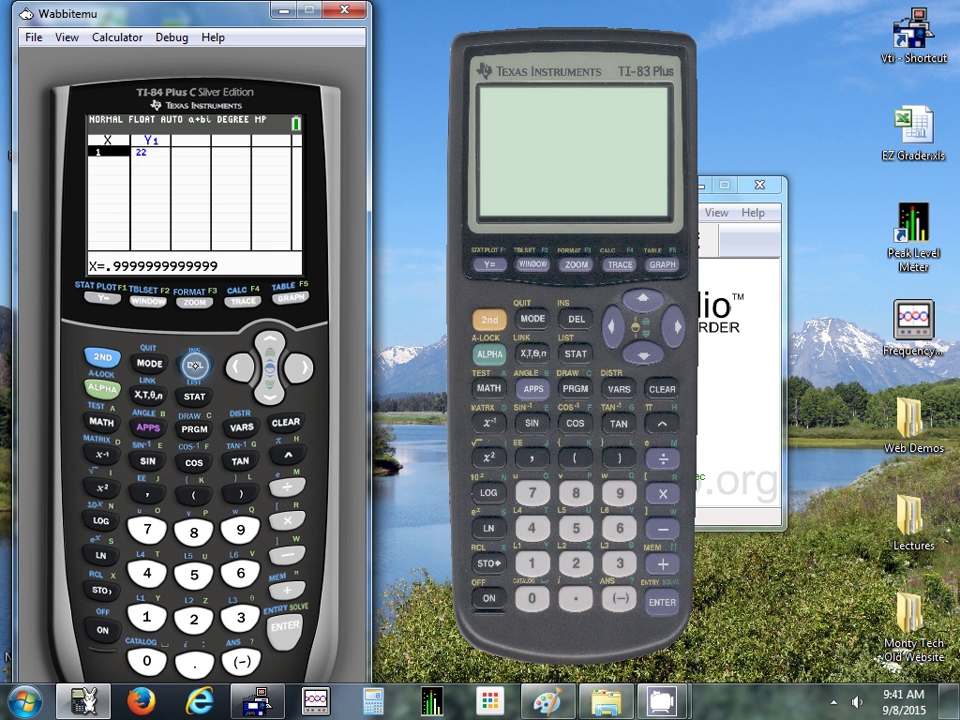
pyautogui.click(195, 366)
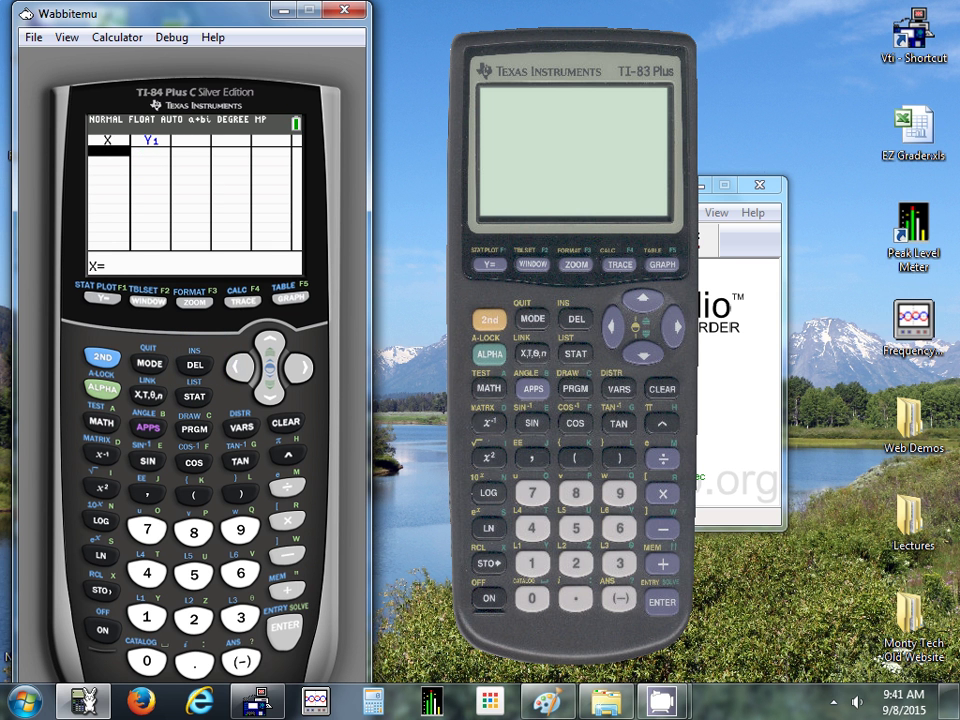
pyautogui.click(194, 617)
pyautogui.click(283, 628)
# - Display Y1's equation from its table column heading and return to the X column
pyautogui.click(268, 340)
pyautogui.click(298, 368)
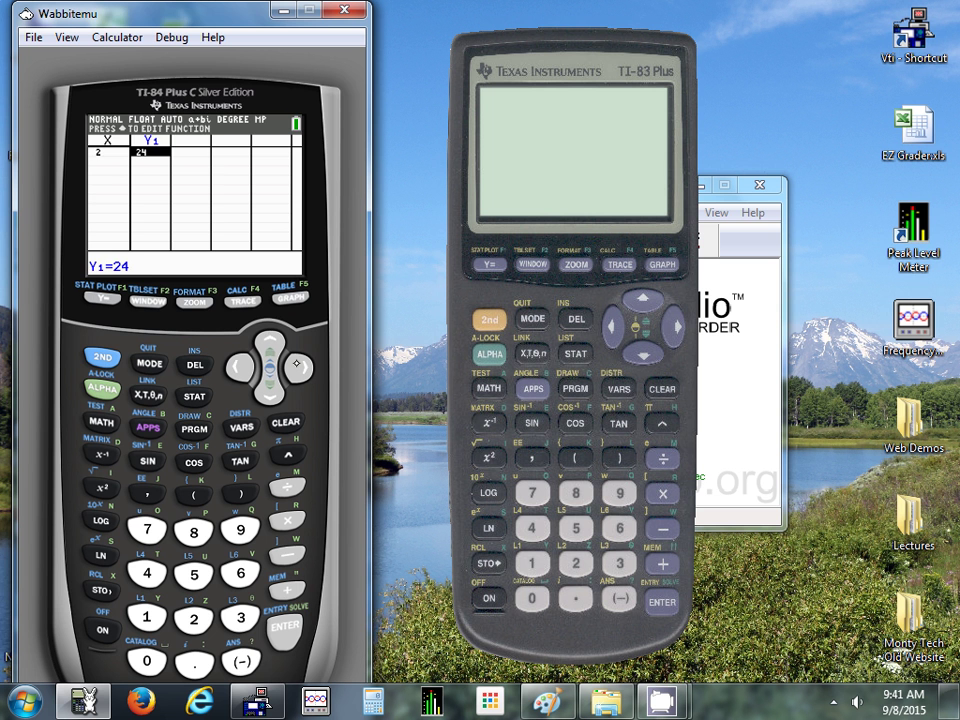
pyautogui.click(268, 340)
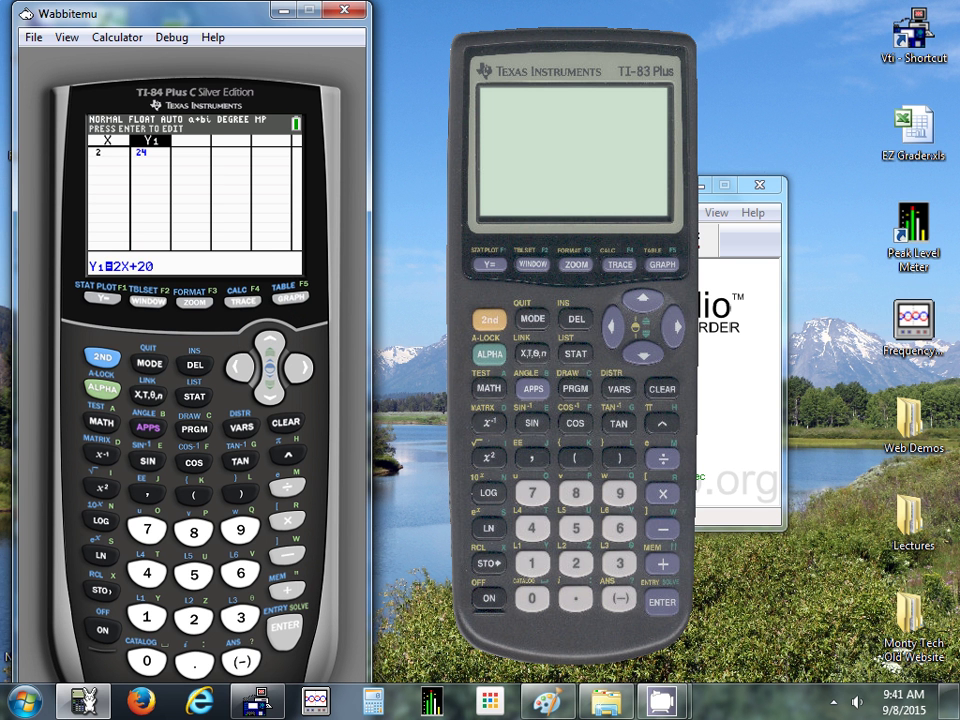
pyautogui.click(268, 381)
pyautogui.click(240, 368)
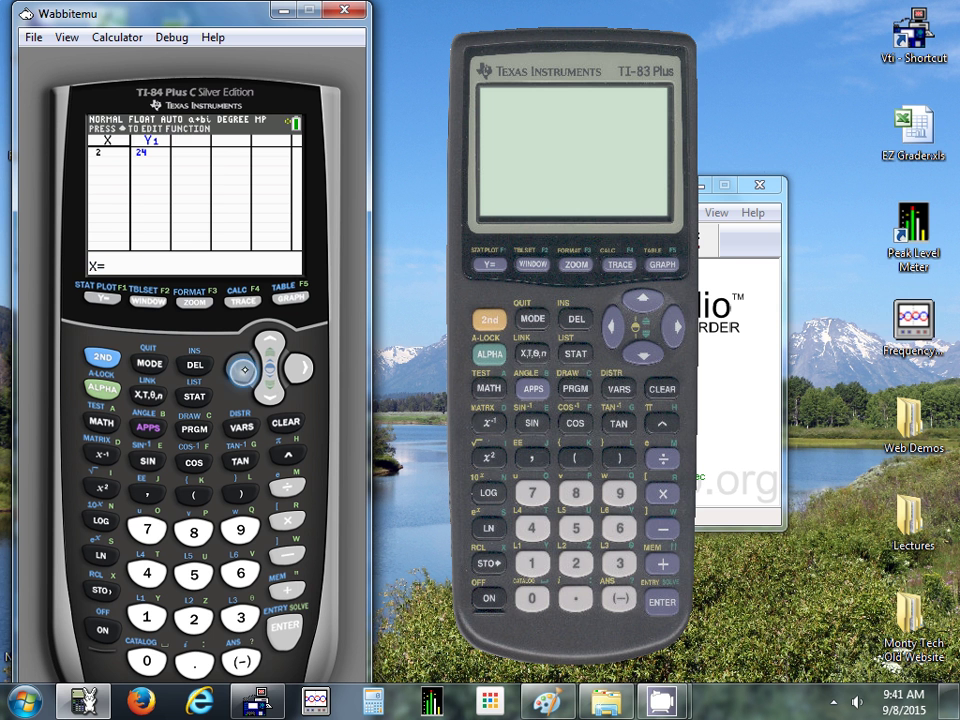
# - Add 6 and 3.5 as further X values in the table
pyautogui.click(268, 381)
pyautogui.click(240, 573)
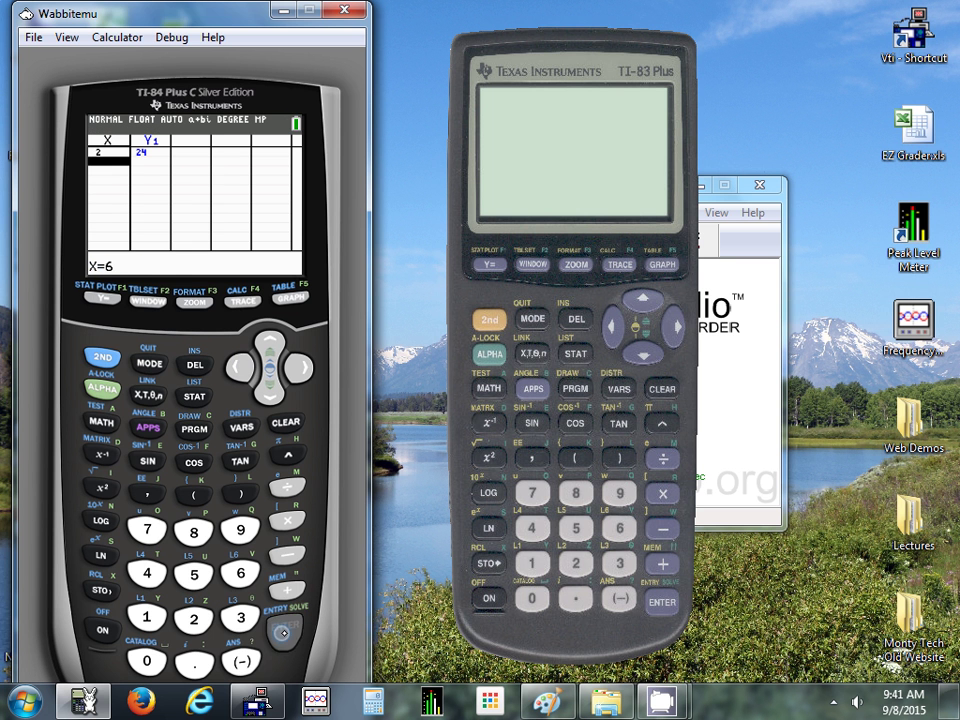
pyautogui.click(285, 626)
pyautogui.click(240, 617)
pyautogui.click(194, 661)
pyautogui.click(194, 575)
pyautogui.click(285, 626)
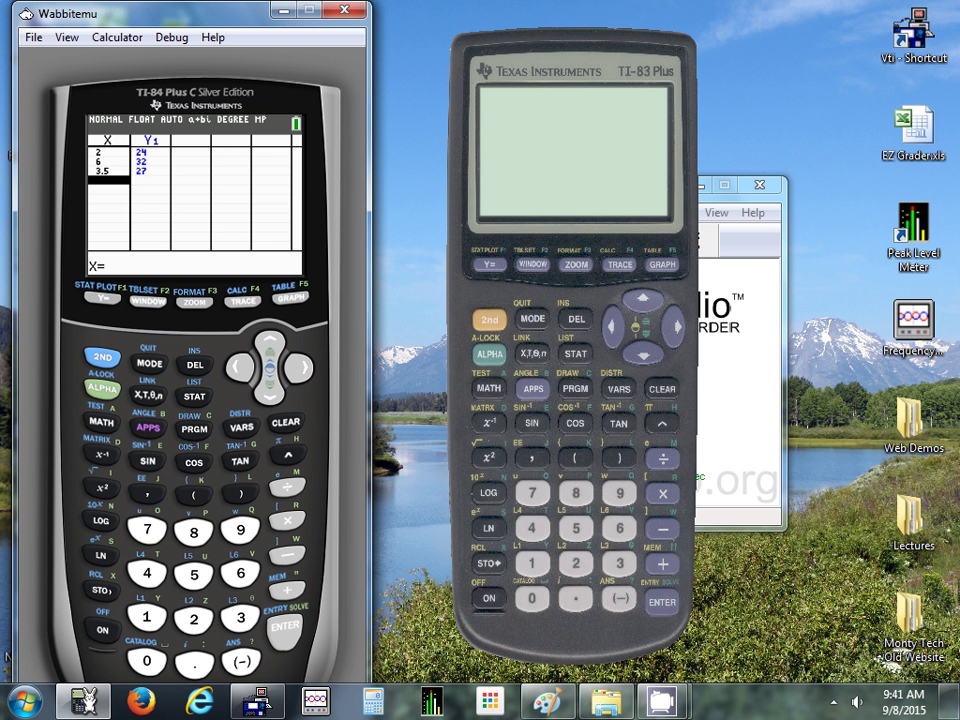
# - Set the independent variable to Auto in the table setup and display the generated table
pyautogui.press('shift')
pyautogui.press('F2')
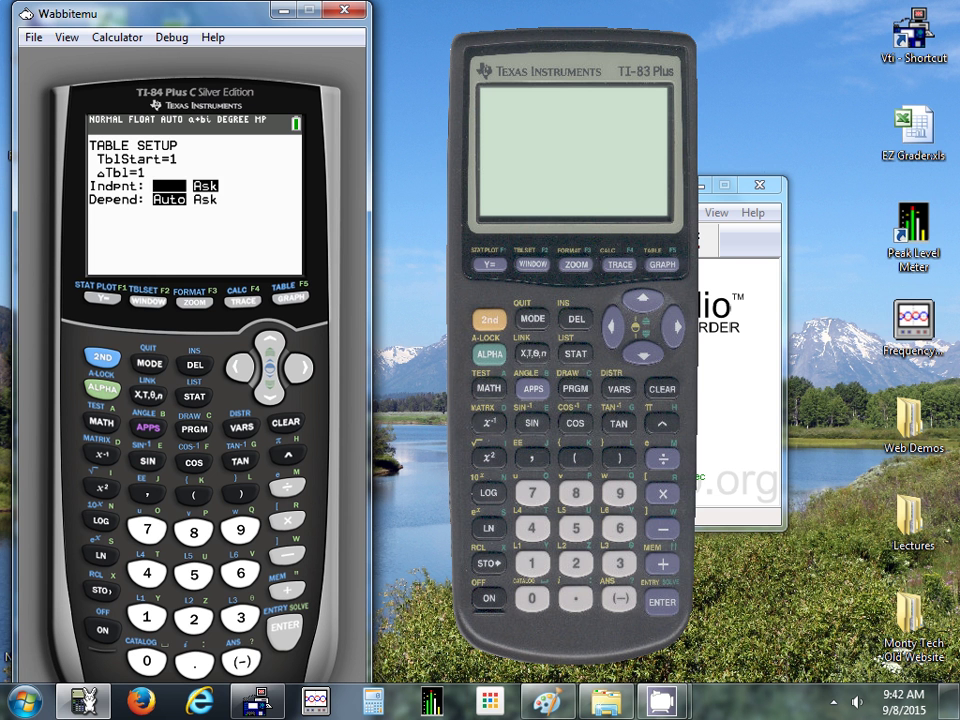
pyautogui.press('Return')
pyautogui.click(291, 297)
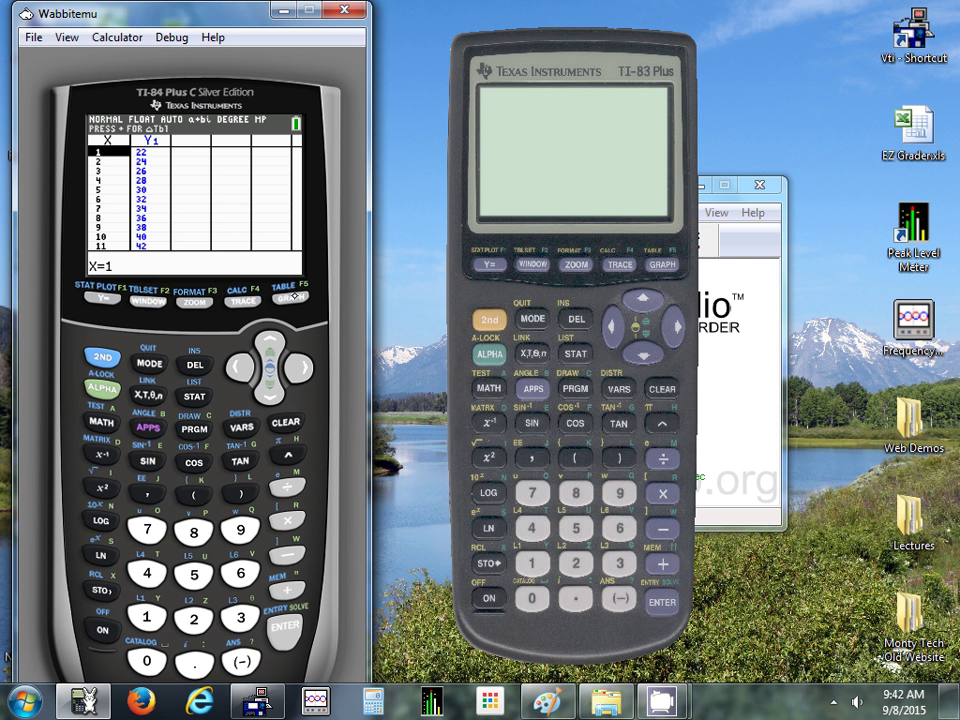
# - Examine the automatic table's X and Y1 values down to the X=14 row
pyautogui.press('Down')
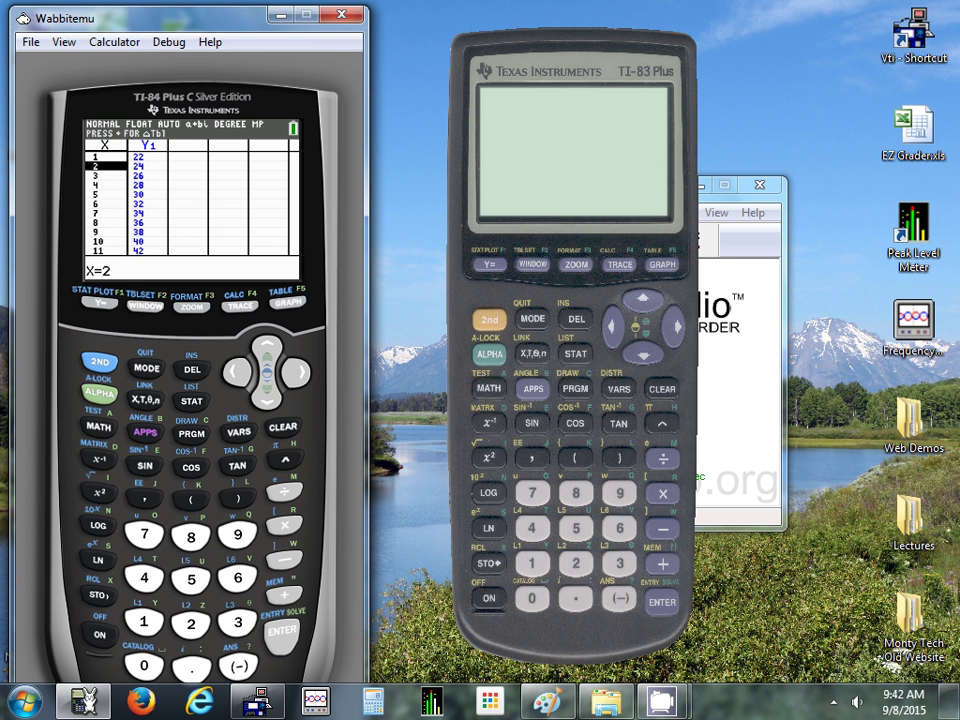
pyautogui.click(266, 396)
pyautogui.click(266, 396)
pyautogui.click(266, 396)
pyautogui.click(266, 396)
pyautogui.click(266, 396)
pyautogui.click(266, 396)
pyautogui.click(266, 396)
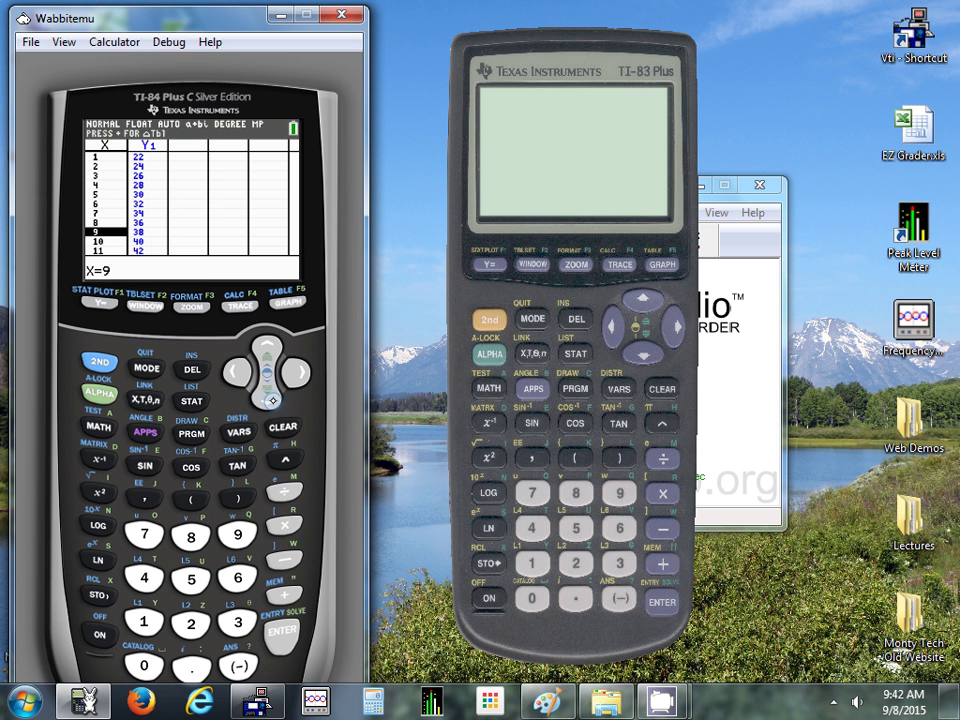
pyautogui.click(266, 396)
pyautogui.click(266, 396)
pyautogui.click(266, 396)
pyautogui.click(266, 396)
pyautogui.click(266, 396)
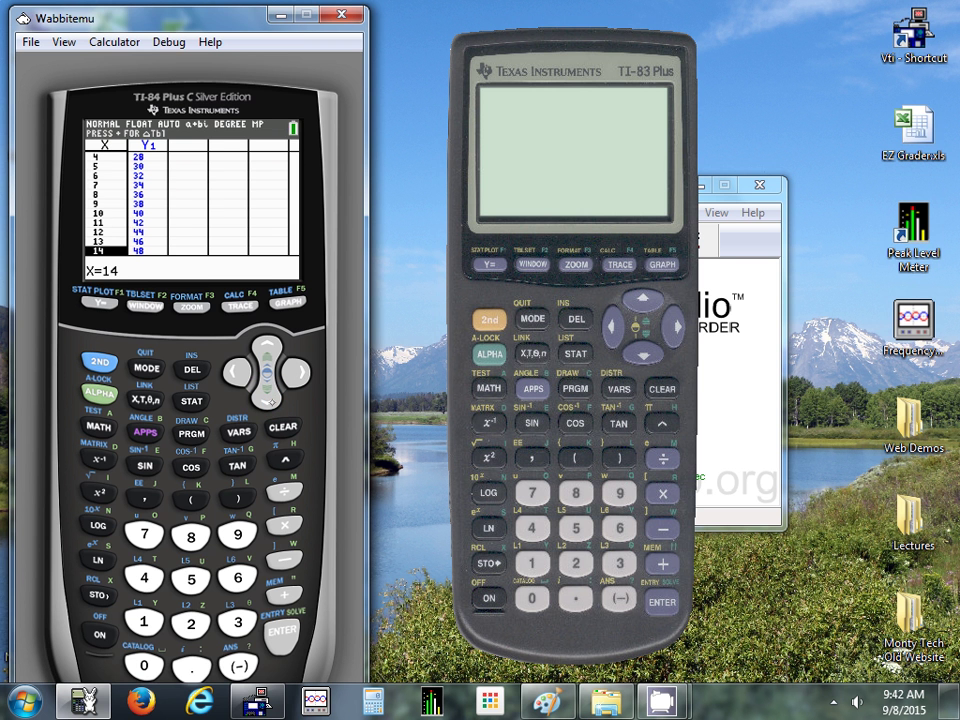
# - Open the table setup and set the independent variable to Ask
pyautogui.click(145, 305)
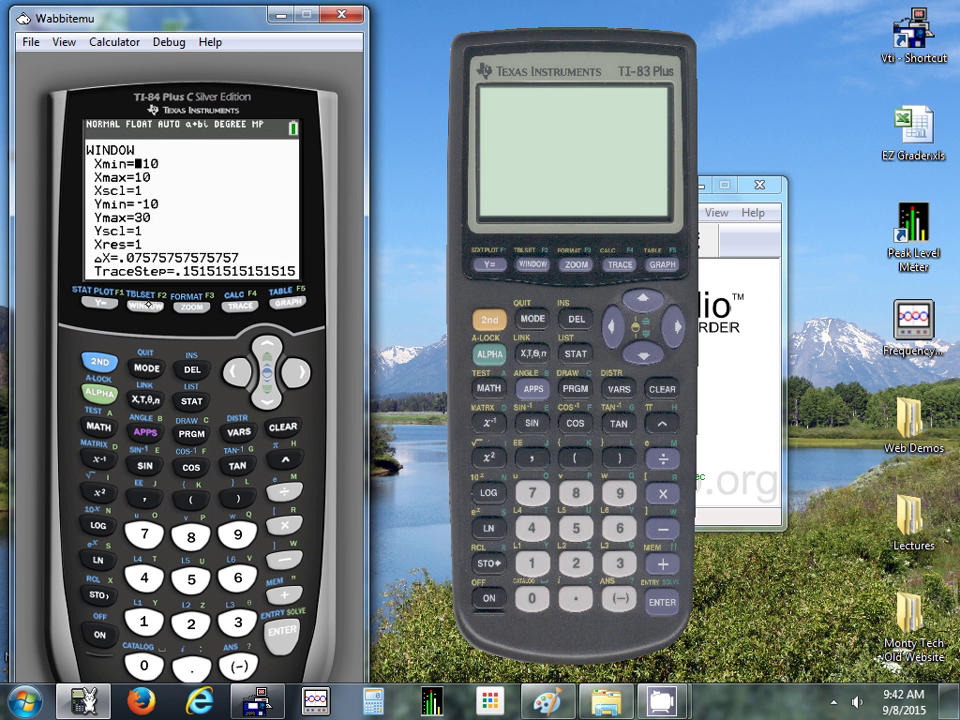
pyautogui.keyDown('shift'); pyautogui.click(145, 305); pyautogui.keyUp('shift')
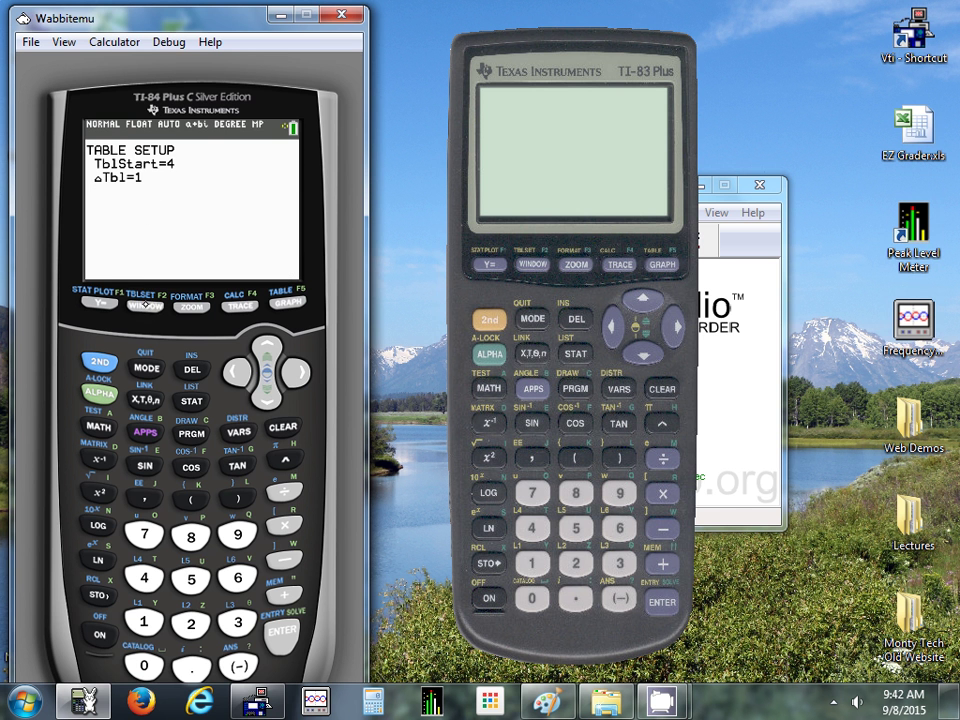
pyautogui.click(266, 396)
pyautogui.click(266, 396)
pyautogui.click(294, 372)
pyautogui.click(281, 630)
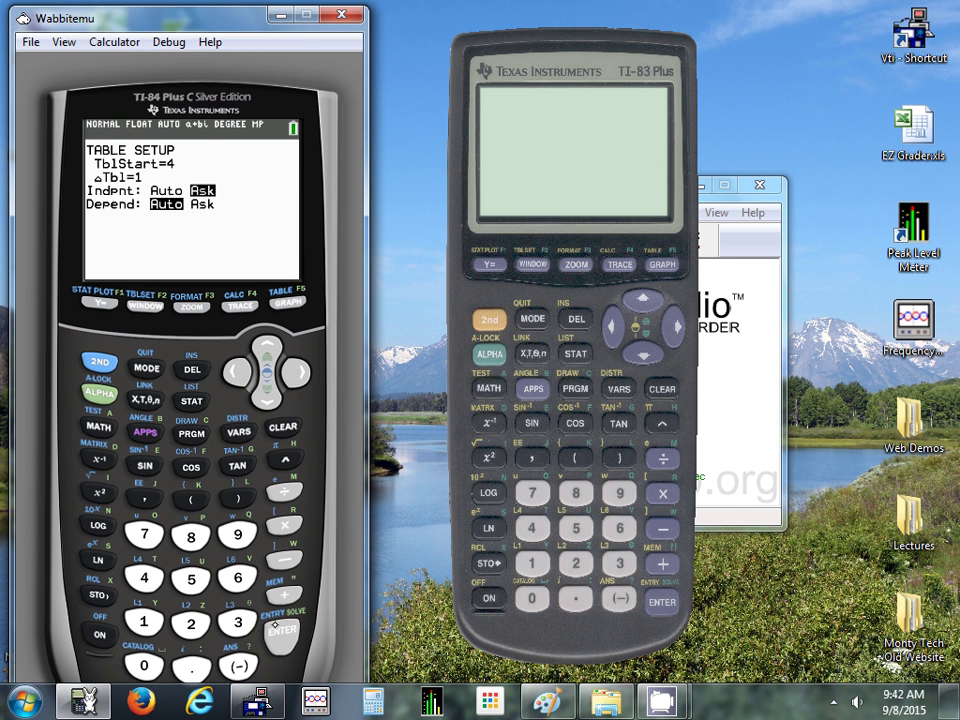
# - Reopen the table and enter 6 as the X value to evaluate Y1
pyautogui.keyDown('shift'); pyautogui.click(293, 300); pyautogui.keyUp('shift')
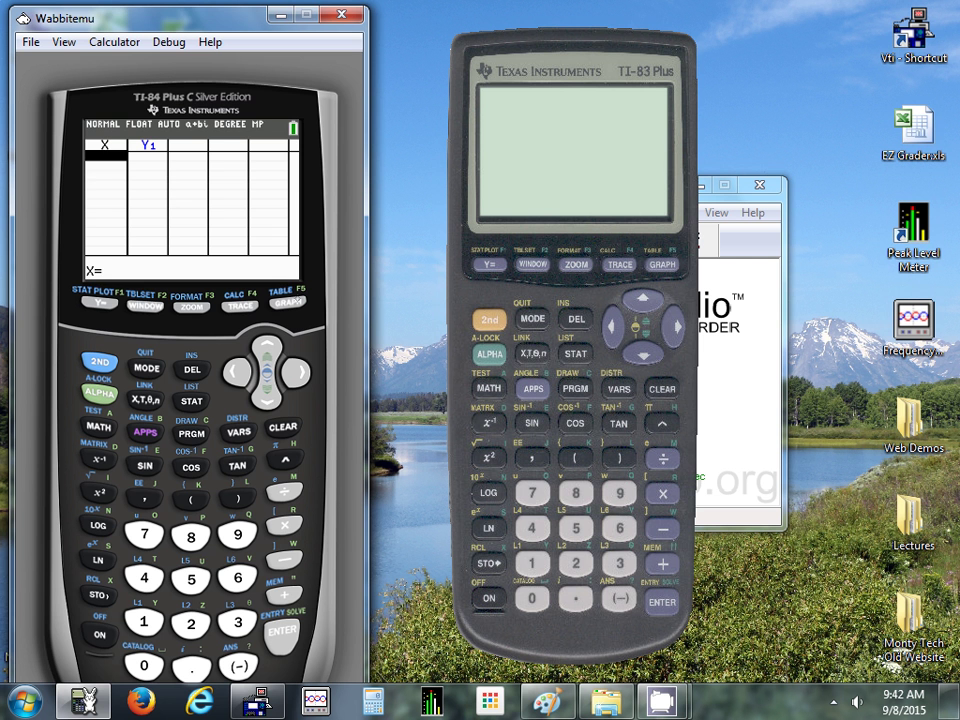
pyautogui.click(237, 578)
pyautogui.click(281, 630)
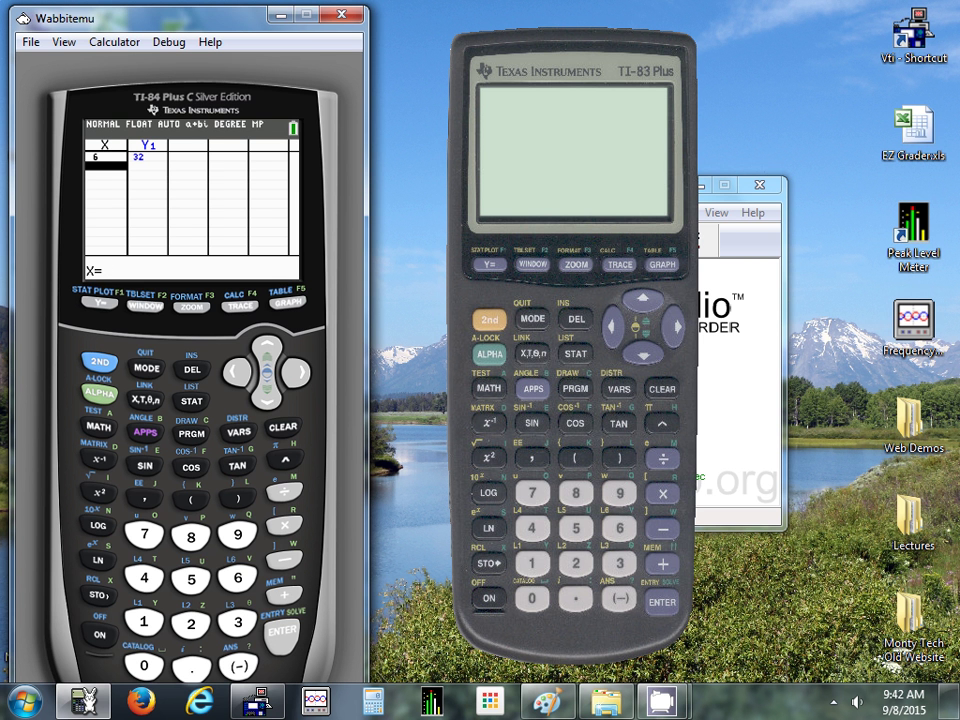